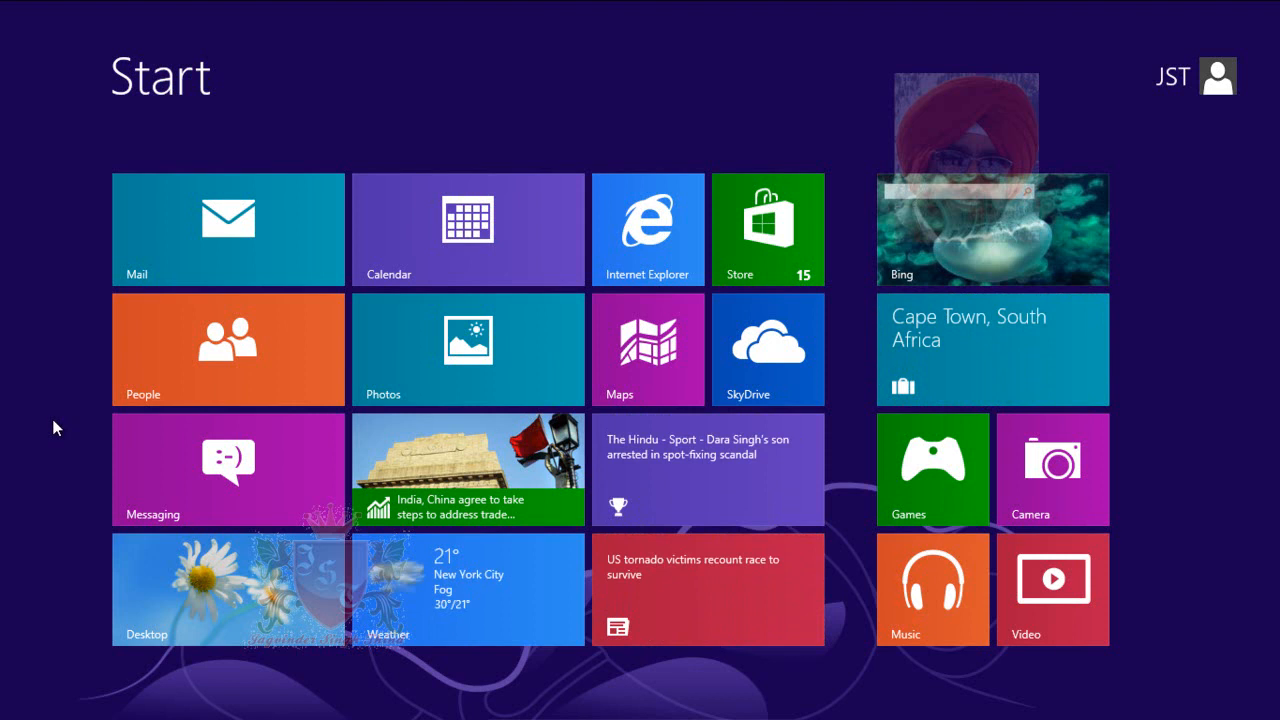
# - Launch Disk Management by running the command diskmgmt.msc, and move its window toward the middle of the desktop
pyautogui.moveTo(2, 717)
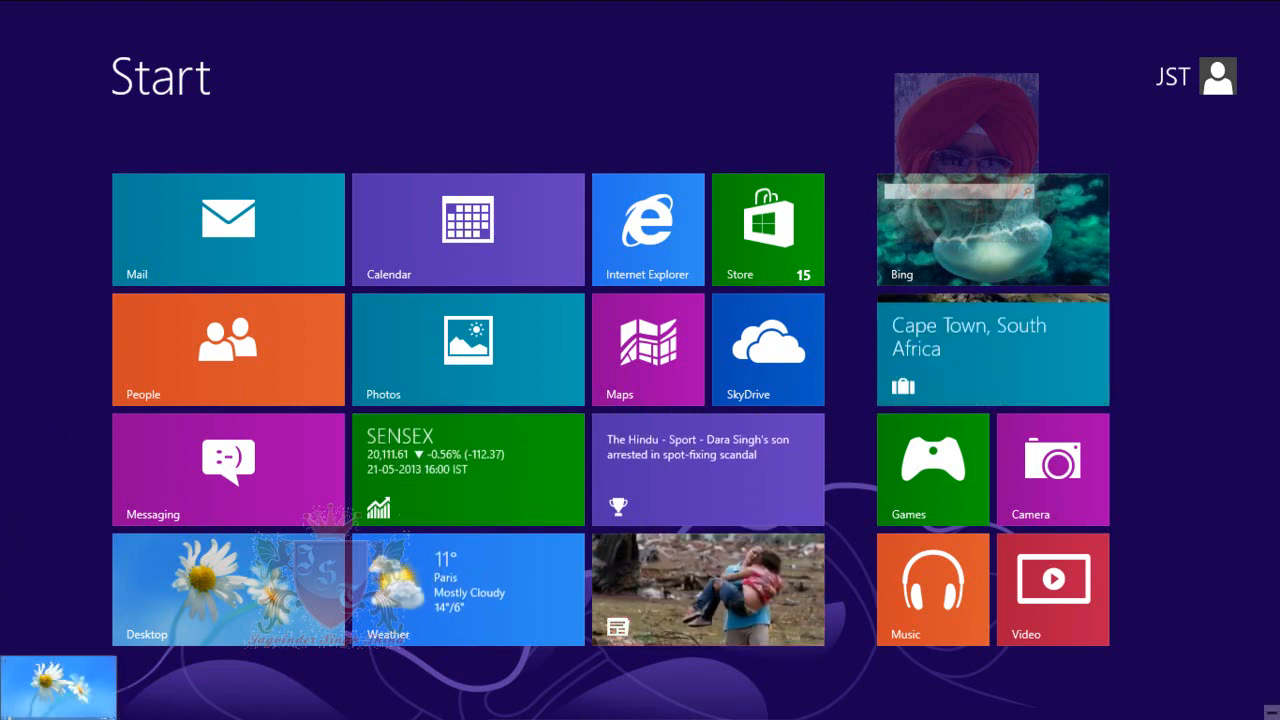
pyautogui.rightClick(2, 717)
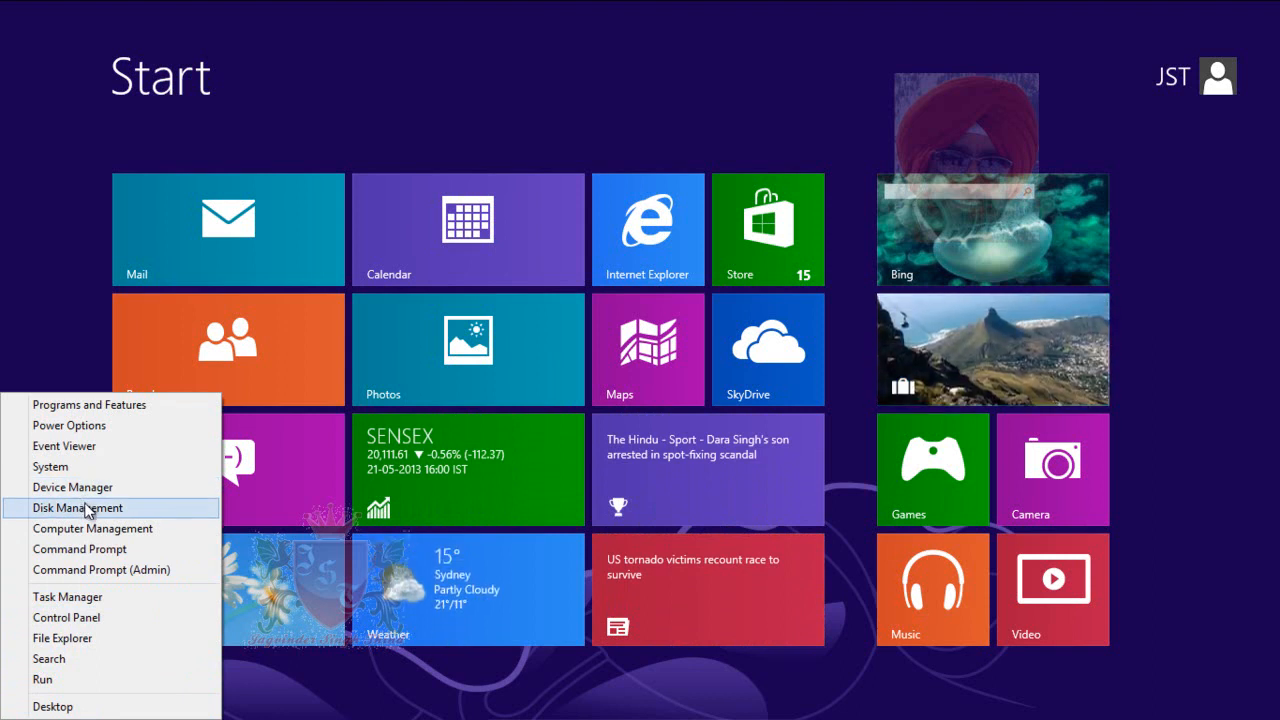
pyautogui.click(68, 684)
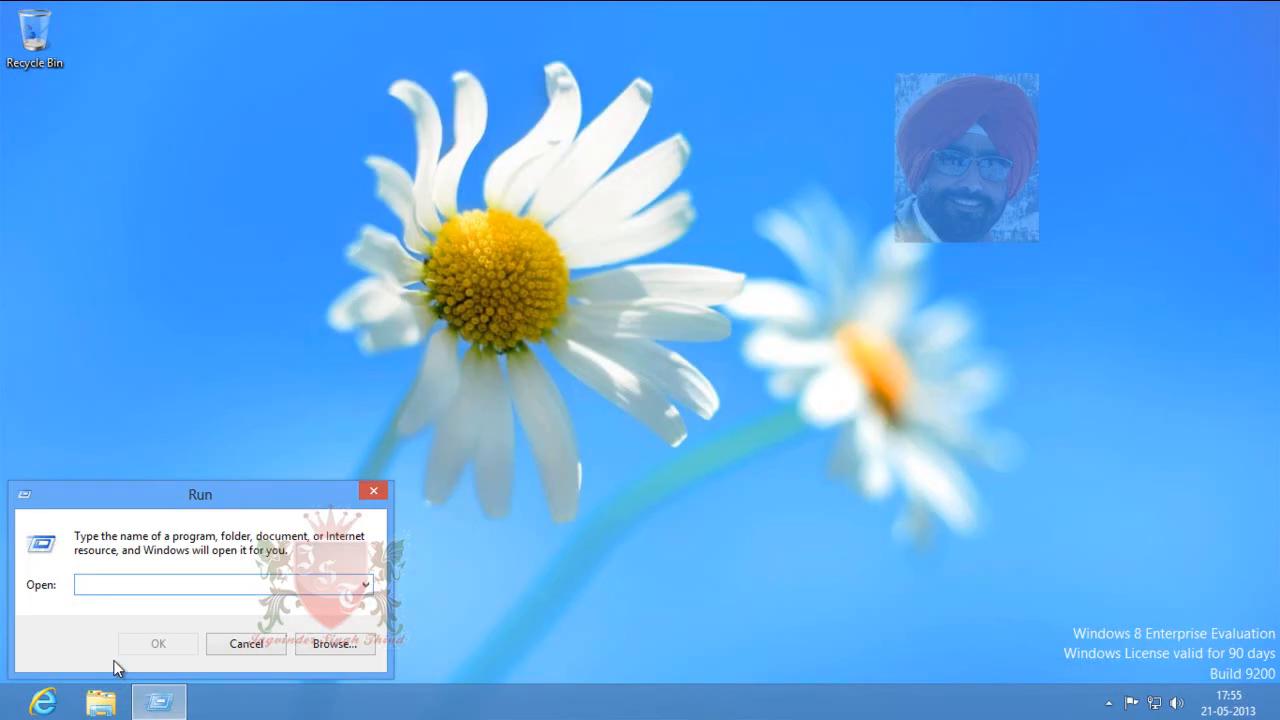
pyautogui.write('diskmgm')
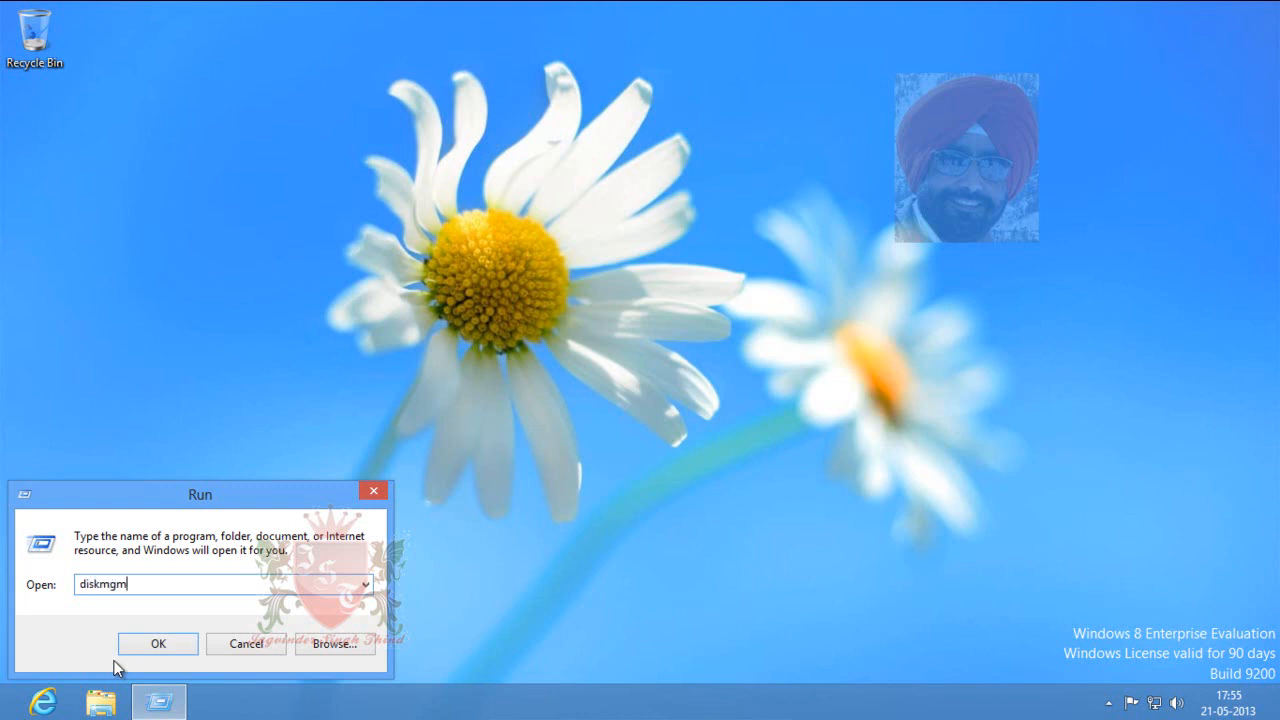
pyautogui.write('t.msc')
pyautogui.press('Return')
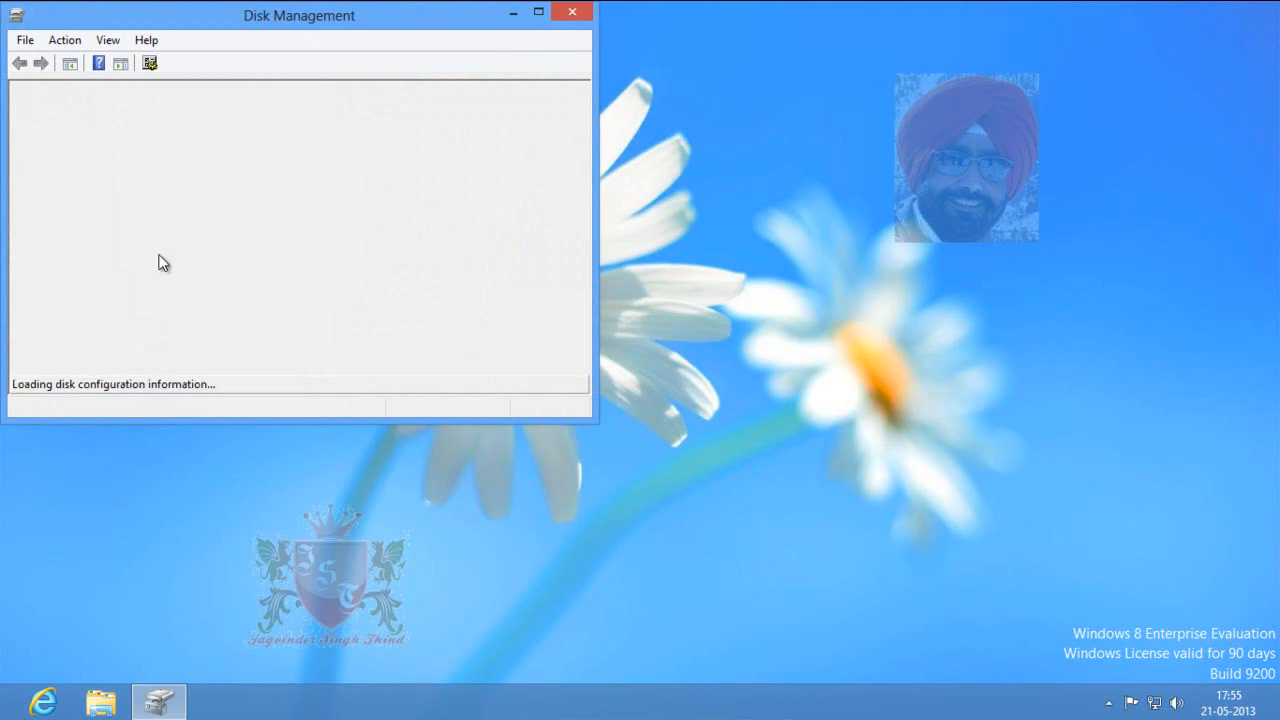
pyautogui.moveTo(290, 38); pyautogui.dragTo(533, 123)
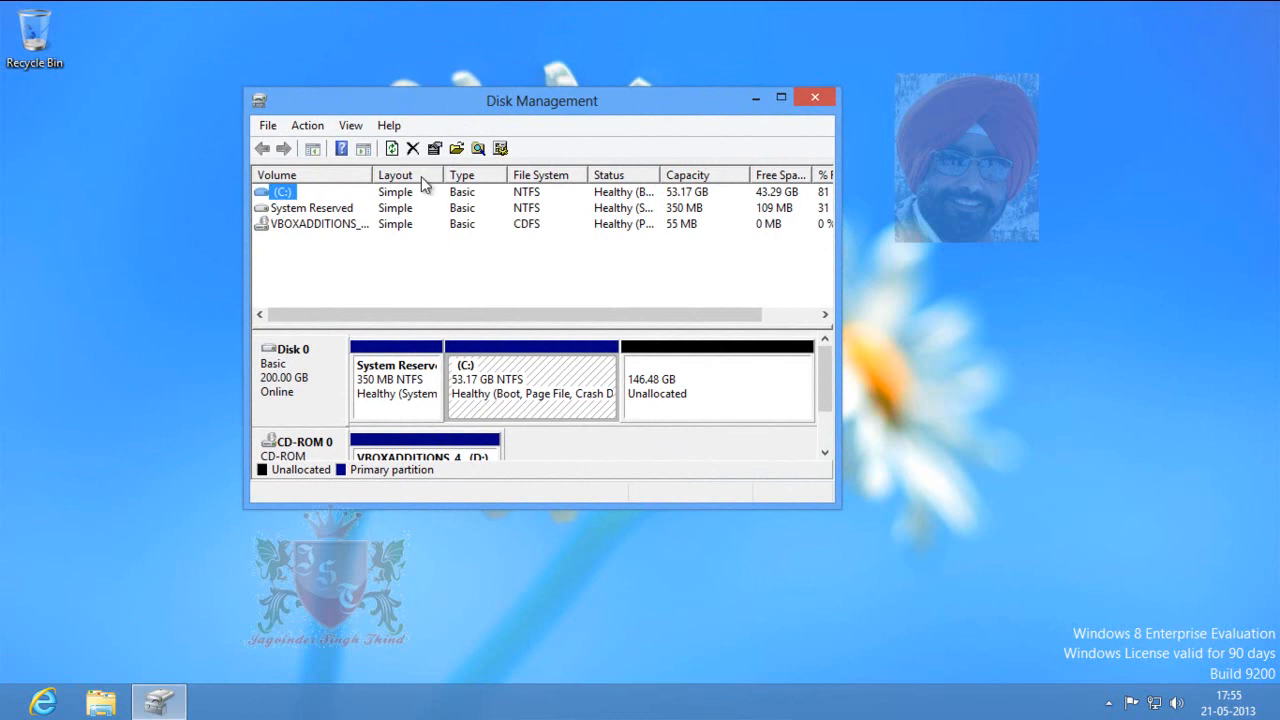
# - Look at where the virtual hard disk commands are offered in Disk Management and in Computer Management's Disk Management node
pyautogui.click(307, 126)
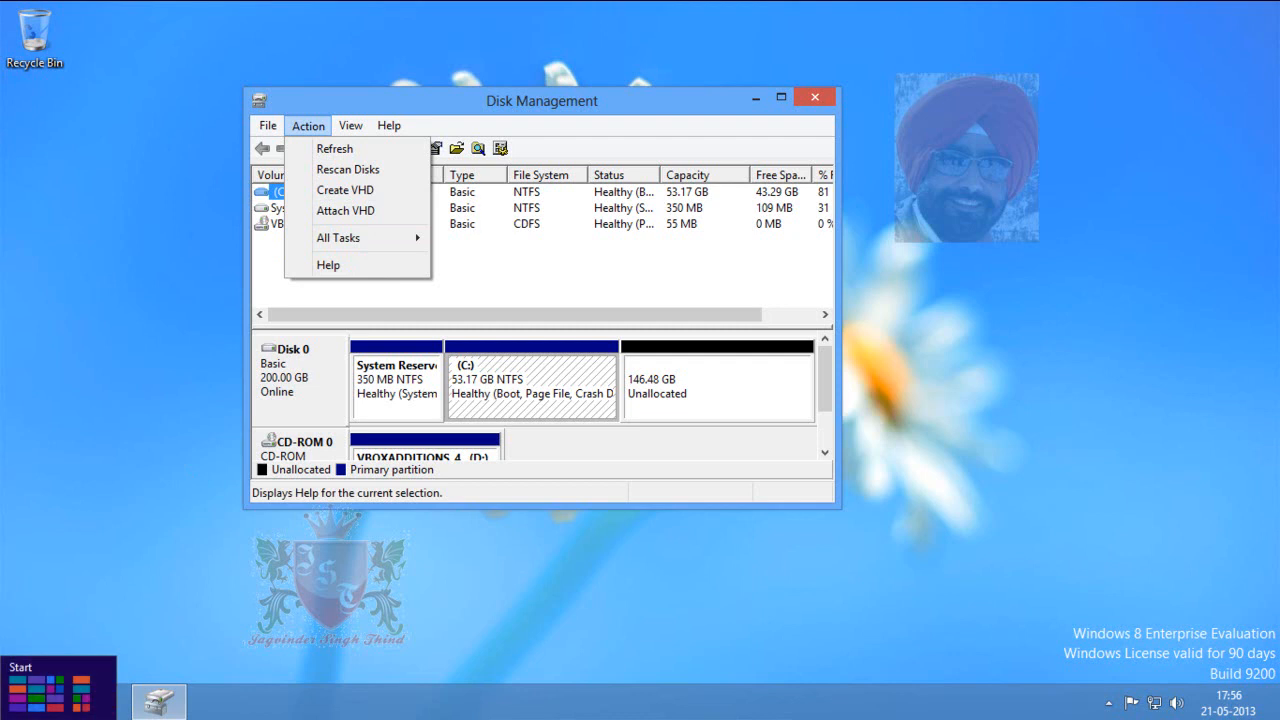
pyautogui.rightClick(4, 716)
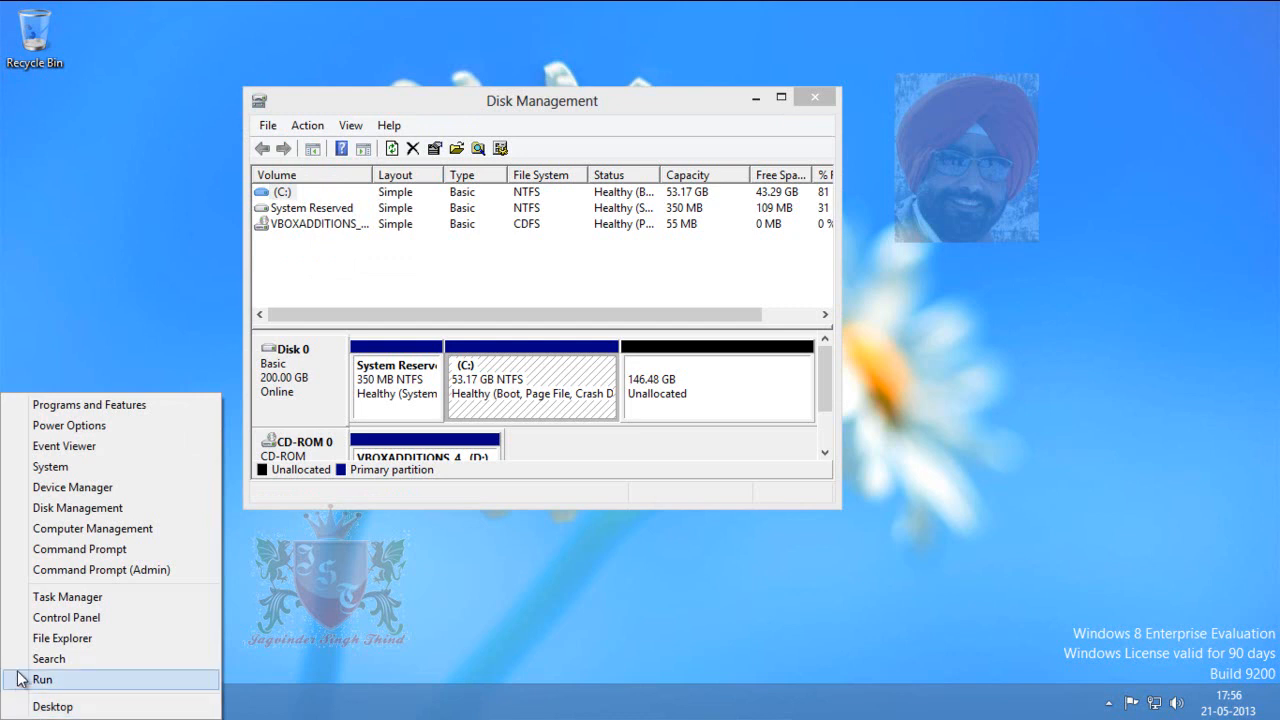
pyautogui.click(87, 529)
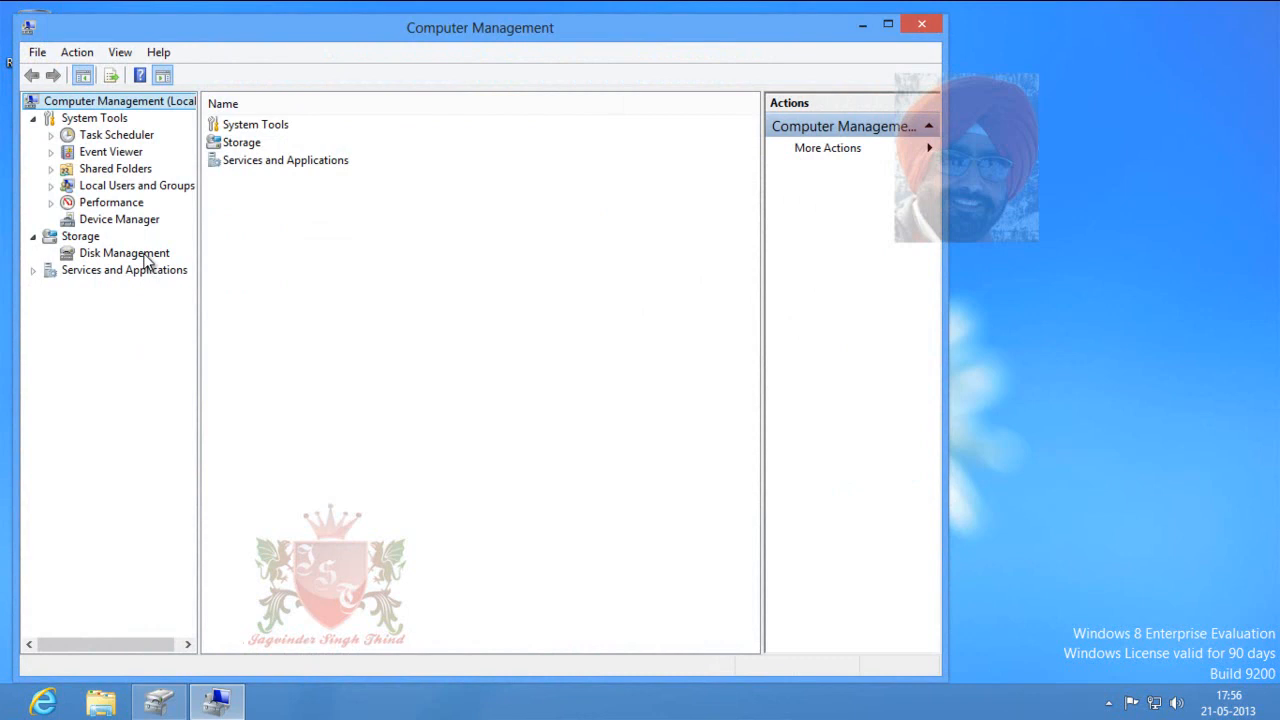
pyautogui.click(146, 258)
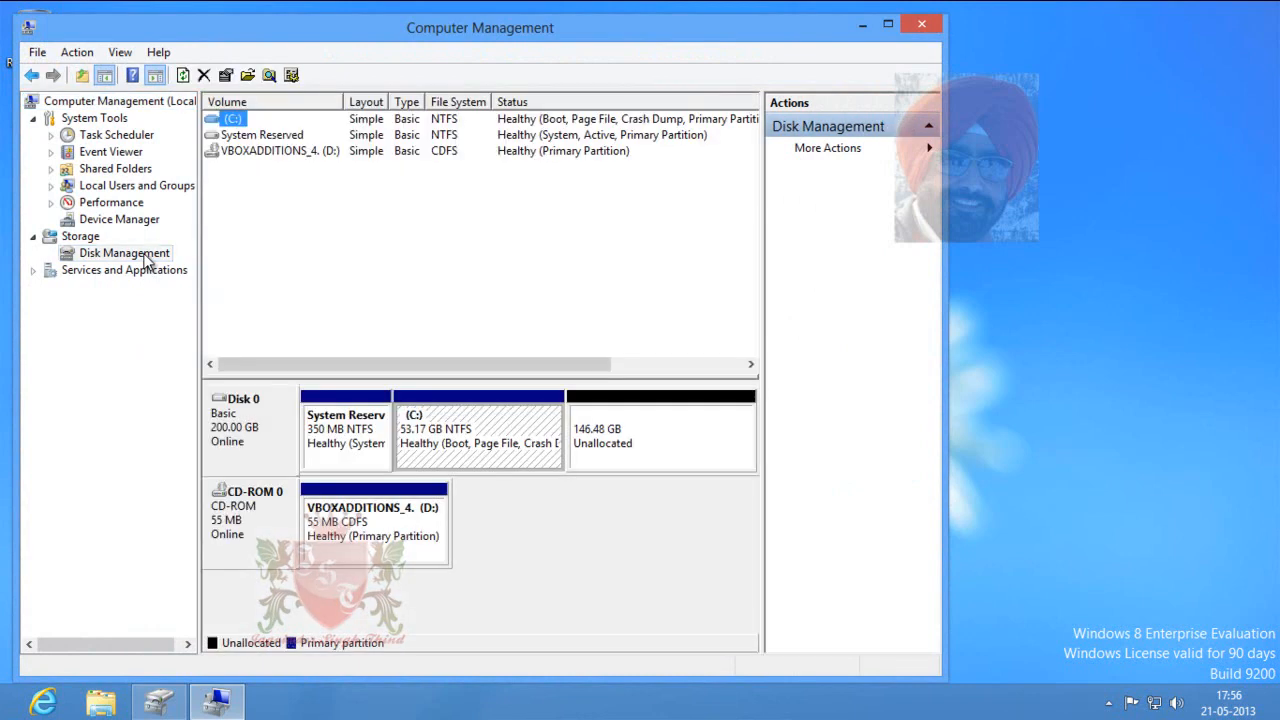
pyautogui.click(154, 258)
pyautogui.rightClick(155, 262)
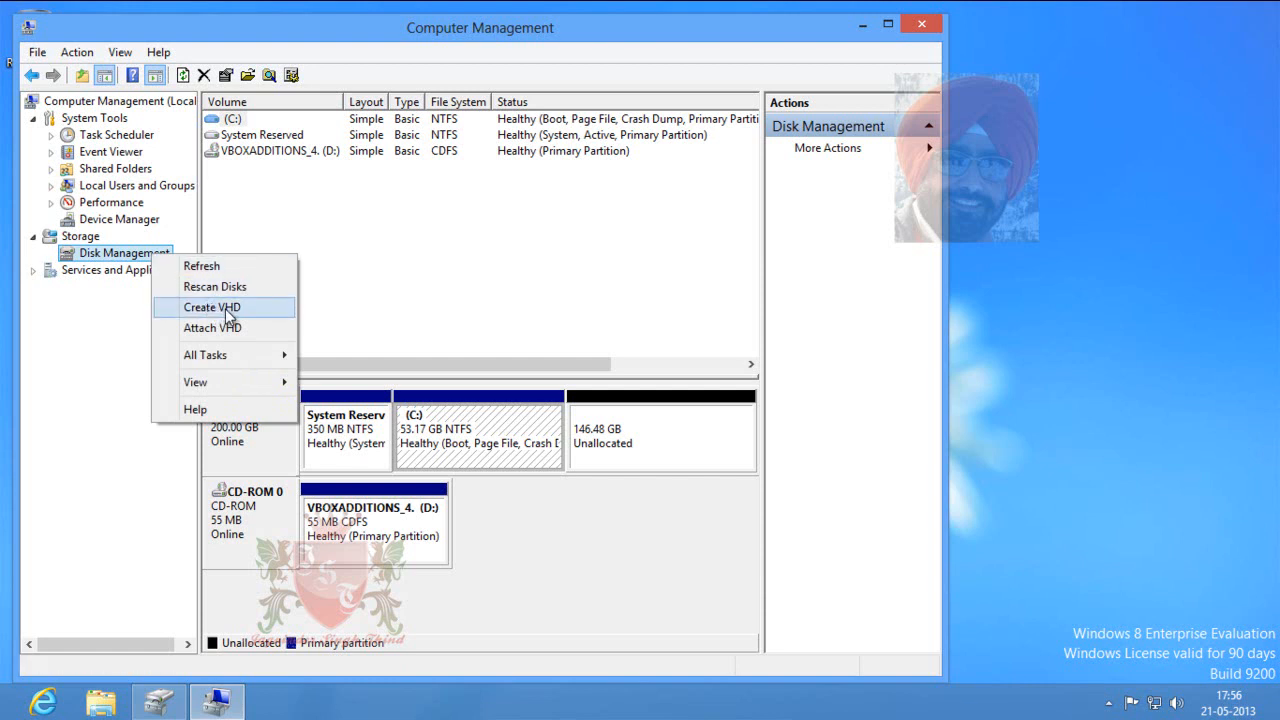
pyautogui.click(929, 26)
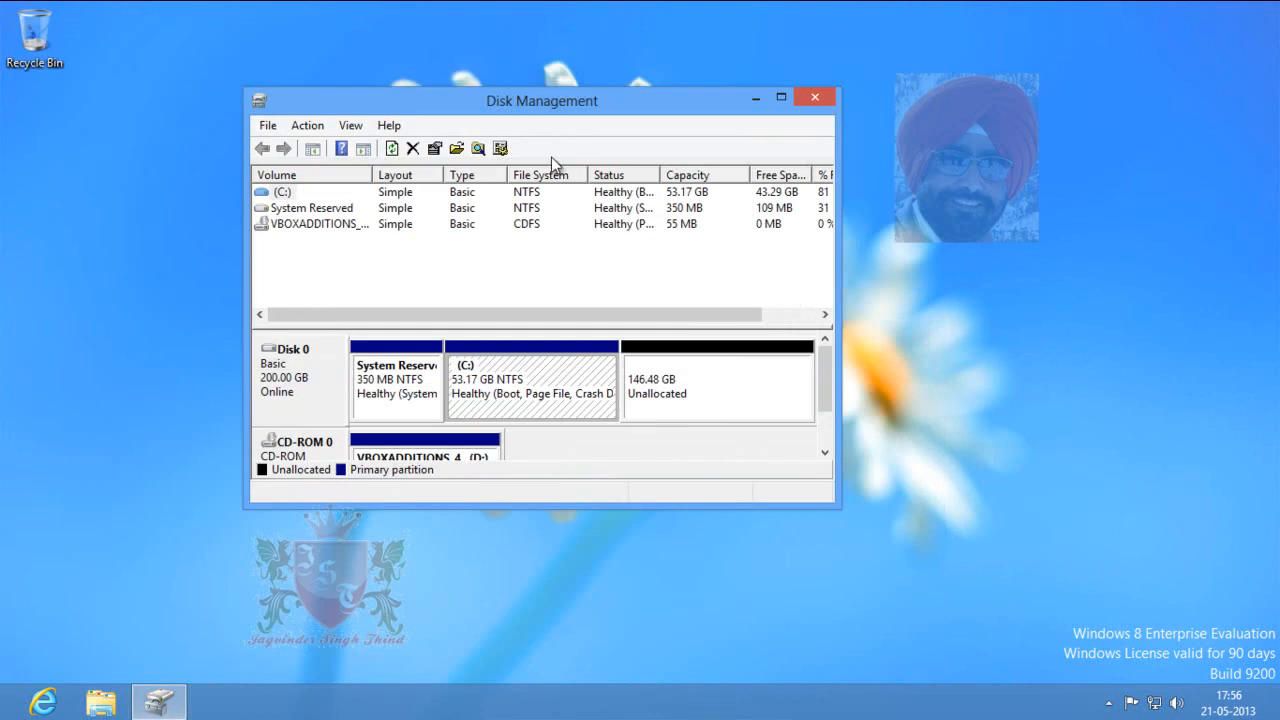
# - Start creating a virtual hard disk and set its location to a file named Test on the Desktop
pyautogui.click(309, 126)
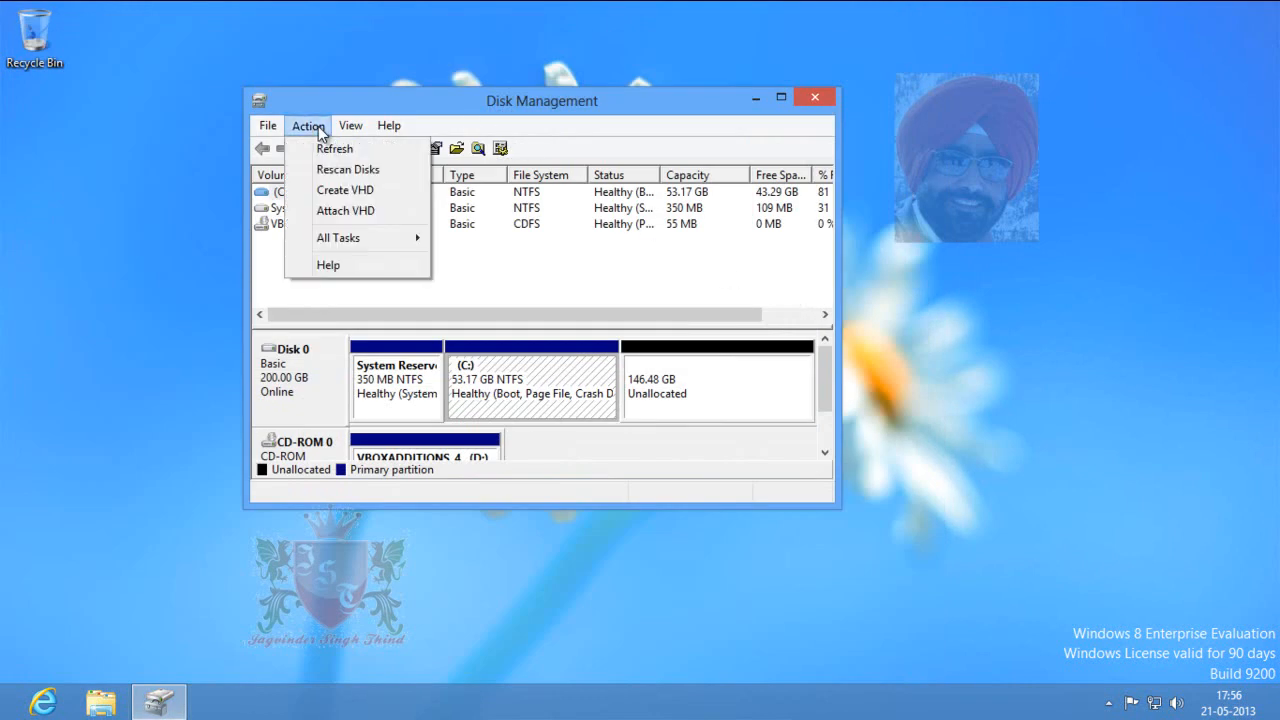
pyautogui.click(355, 189)
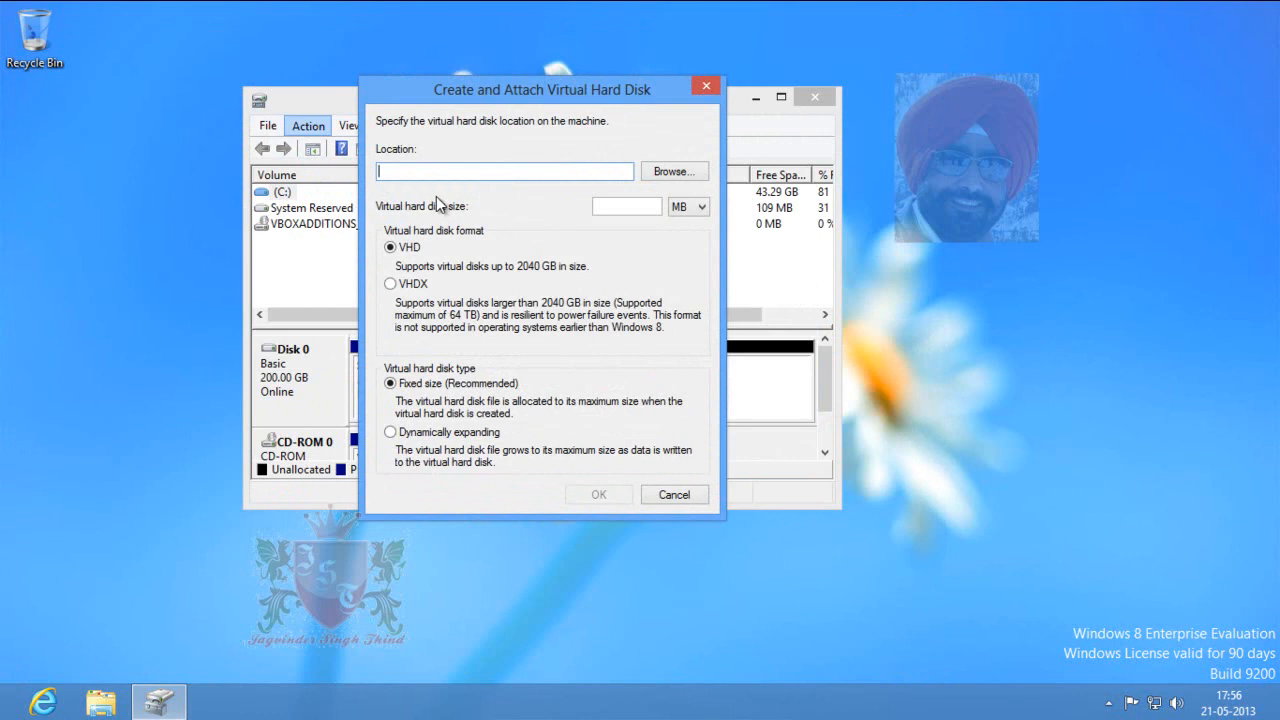
pyautogui.click(678, 173)
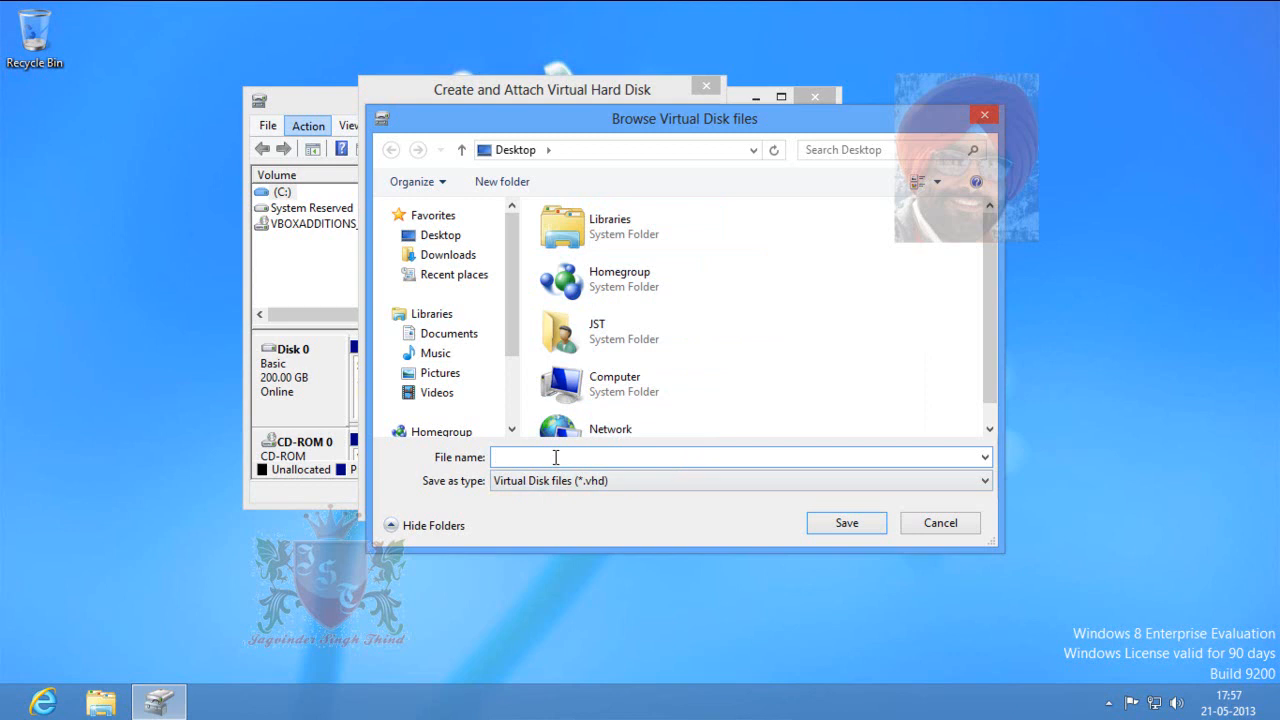
pyautogui.write('Test')
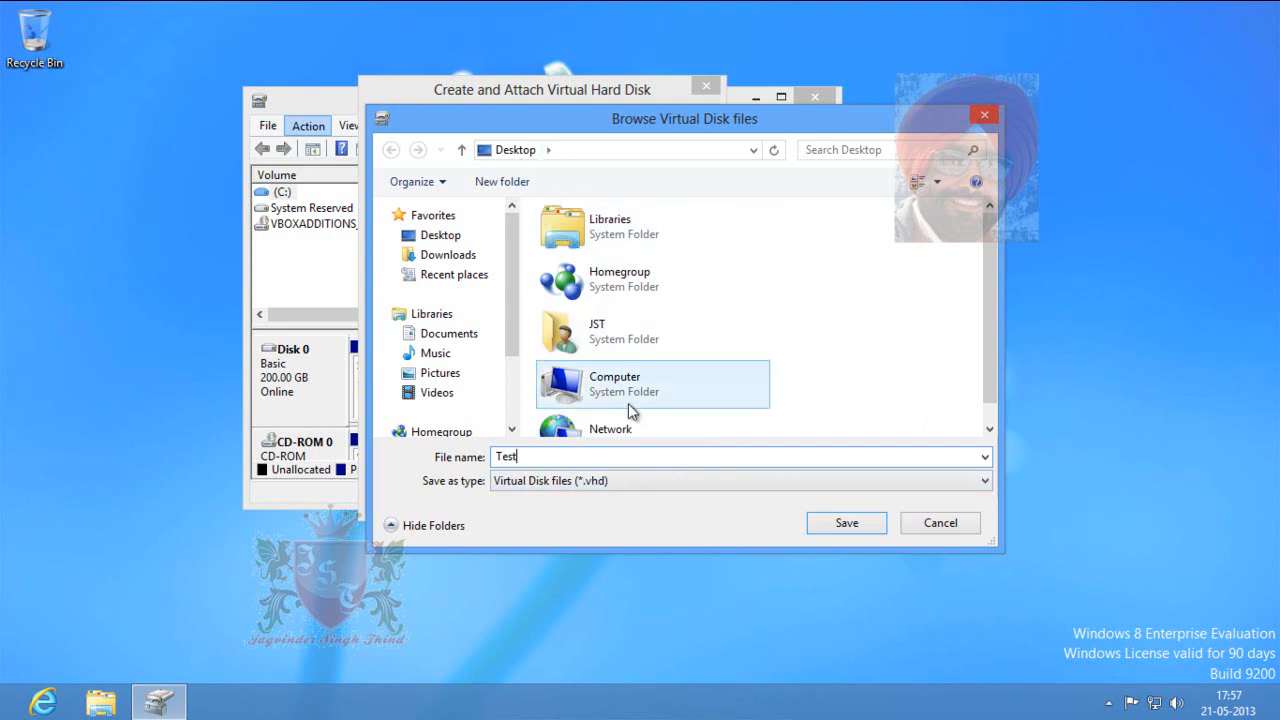
pyautogui.scroll(-2, 513, 382)
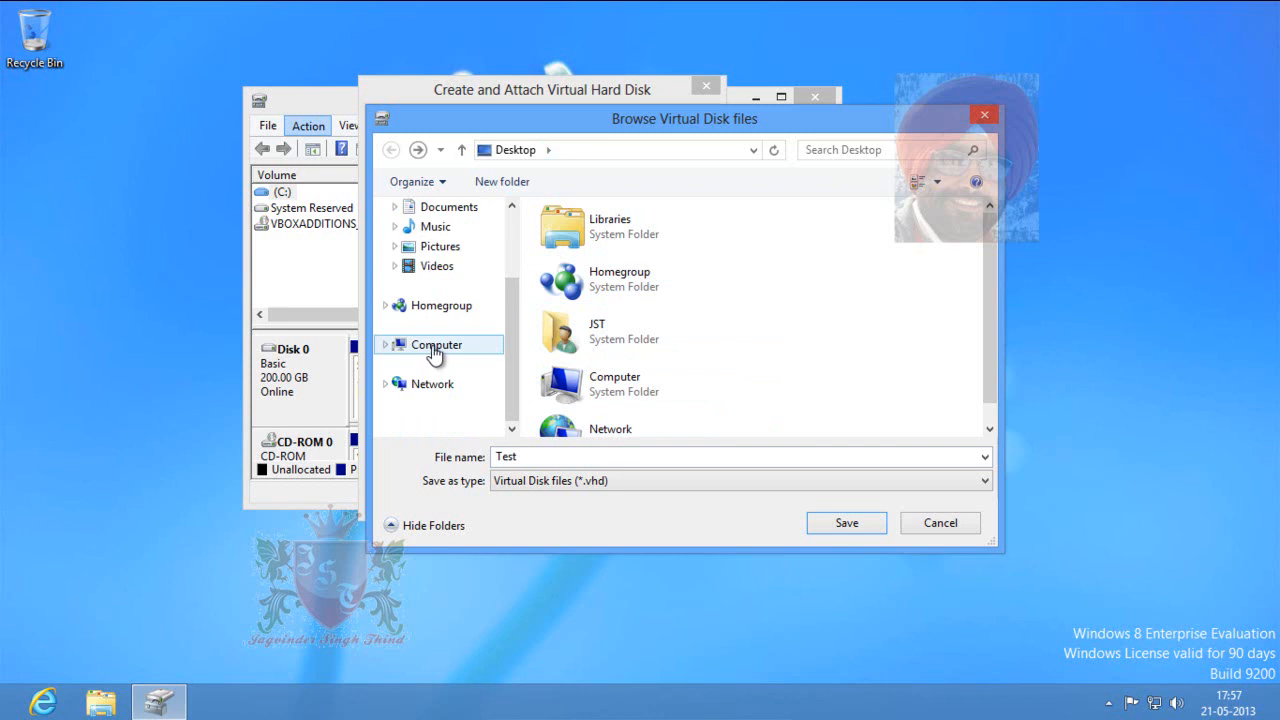
pyautogui.click(848, 524)
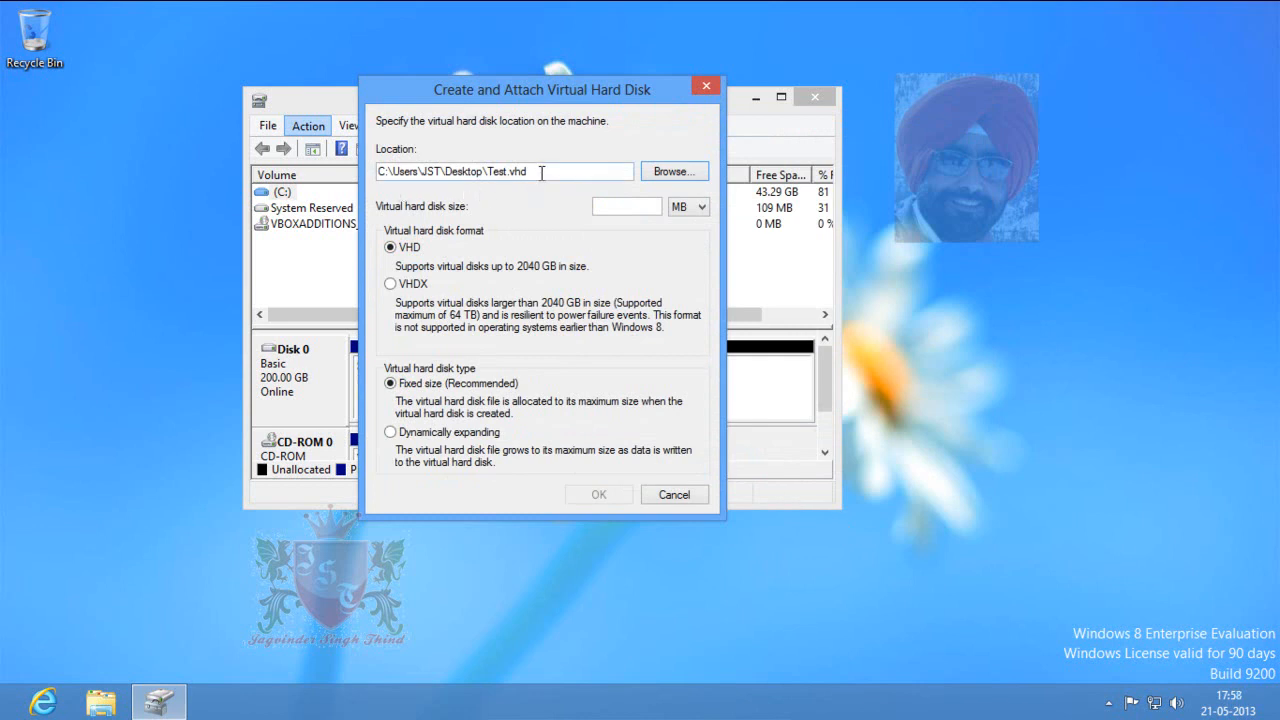
# - Set the virtual hard disk size to 50 GB
pyautogui.click(700, 208)
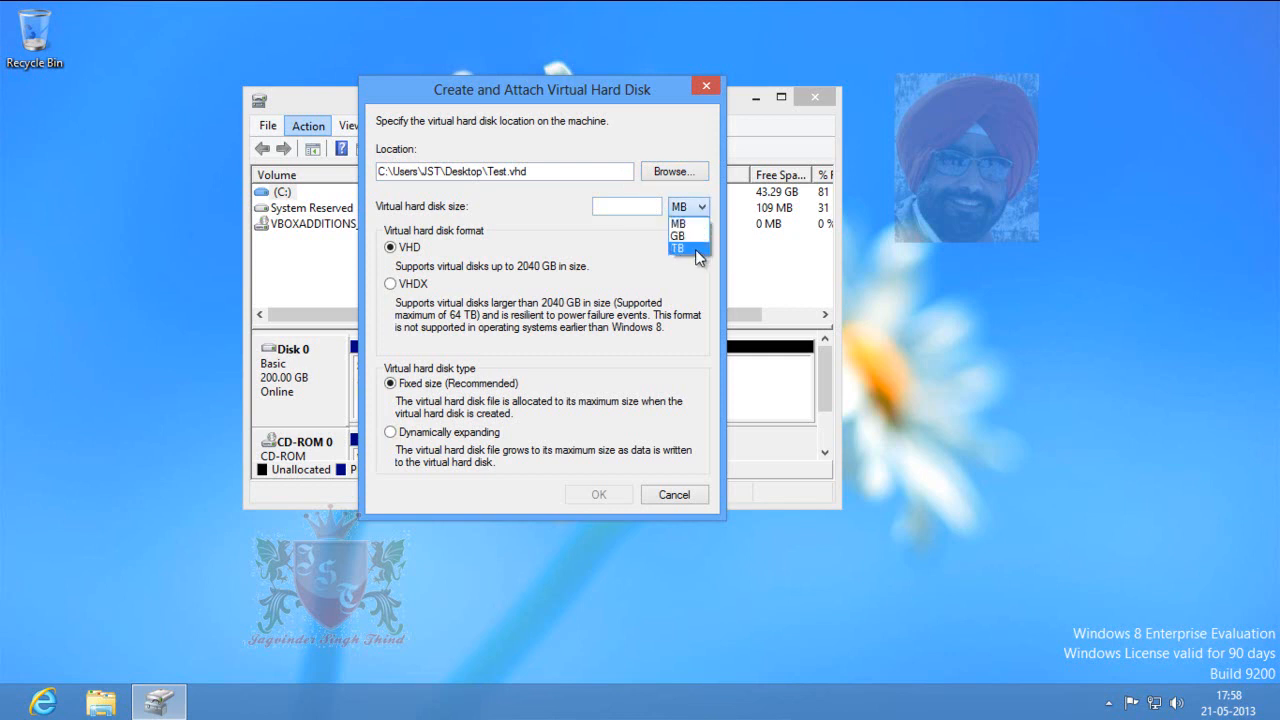
pyautogui.click(636, 205)
pyautogui.click(688, 207)
pyautogui.click(698, 238)
pyautogui.write('50')
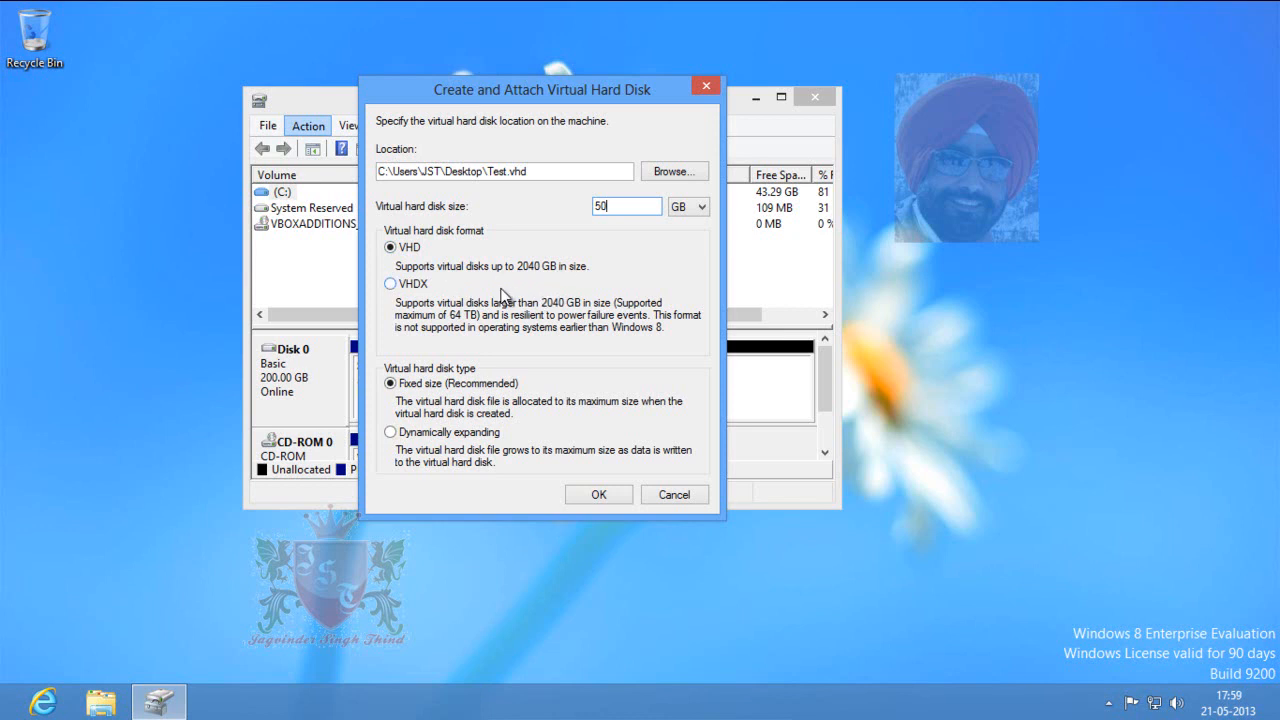
# - Create the virtual hard disk in VHD format with the dynamically expanding type
pyautogui.click(390, 285)
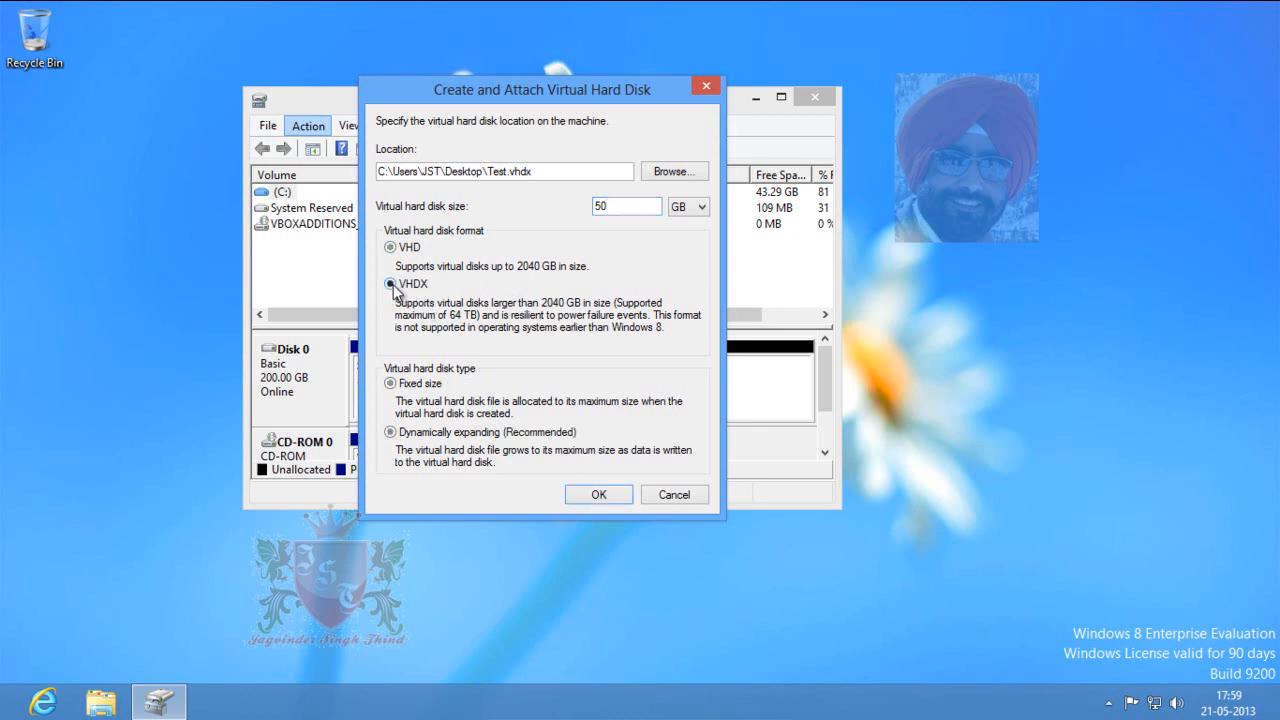
pyautogui.click(394, 252)
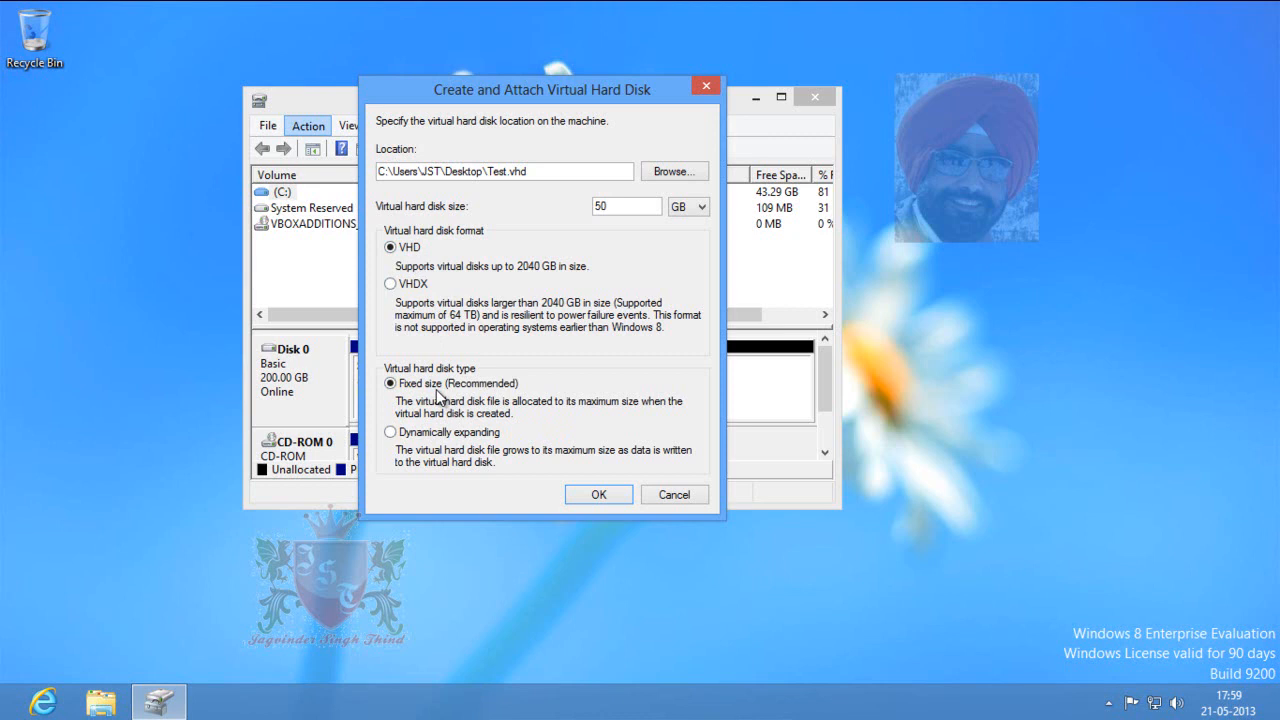
pyautogui.doubleClick(614, 207)
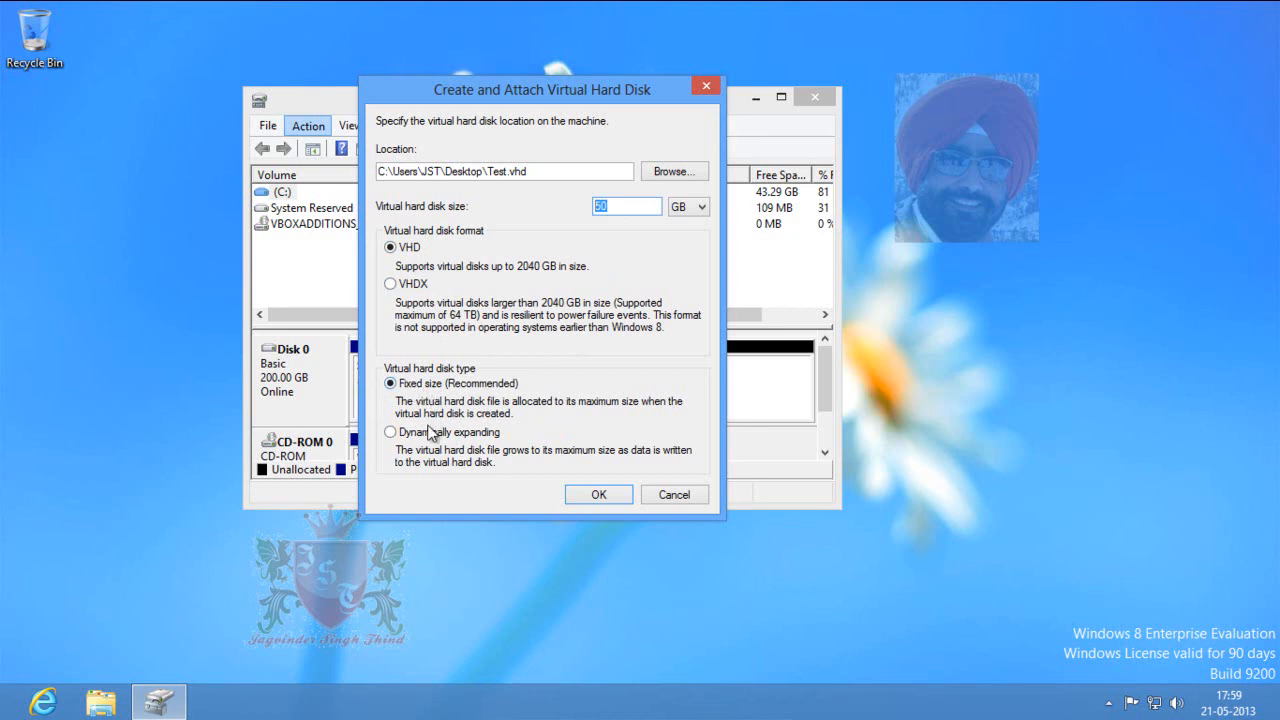
pyautogui.click(391, 433)
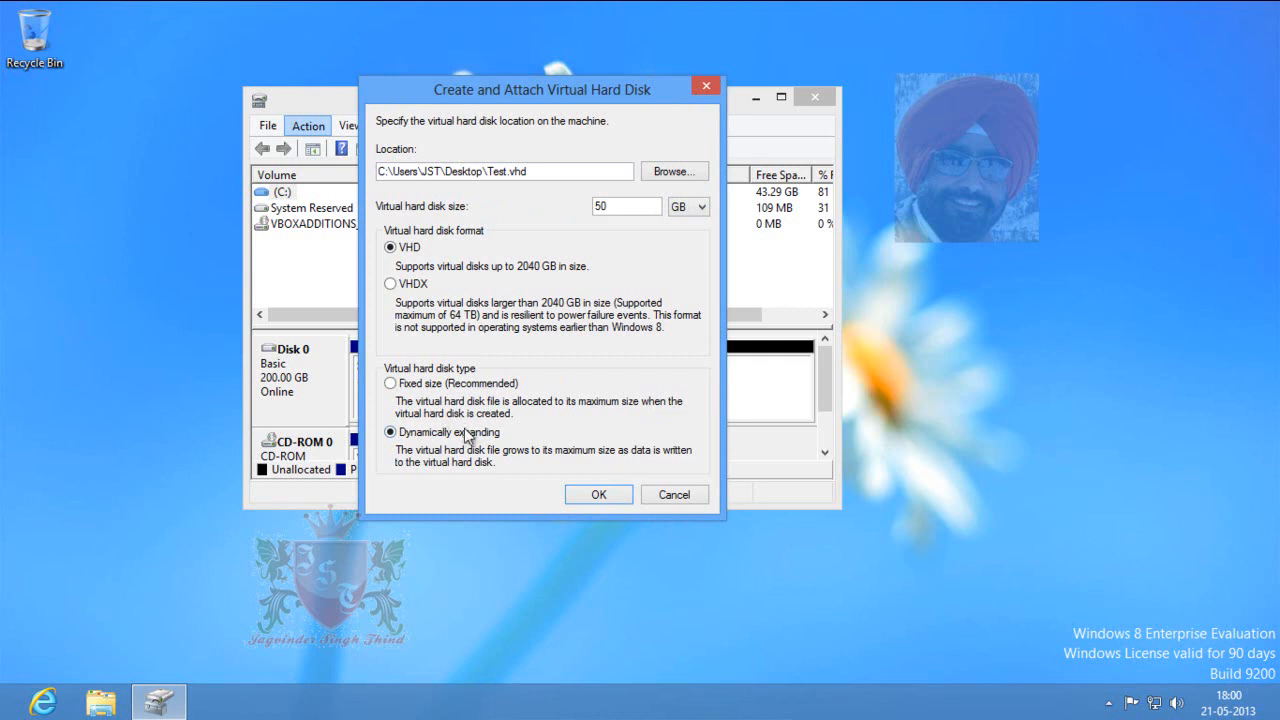
pyautogui.click(599, 495)
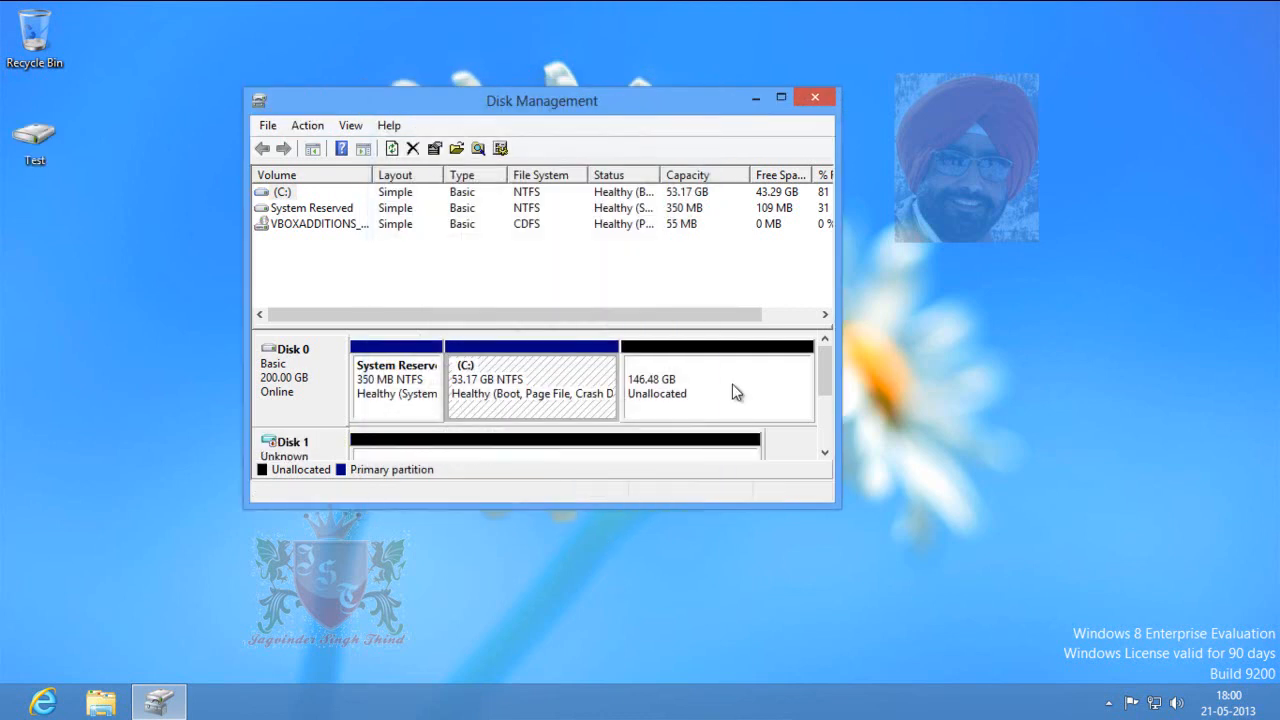
# - Maximize the Disk Management window and initialize Disk 1 with the MBR partition style
pyautogui.click(781, 97)
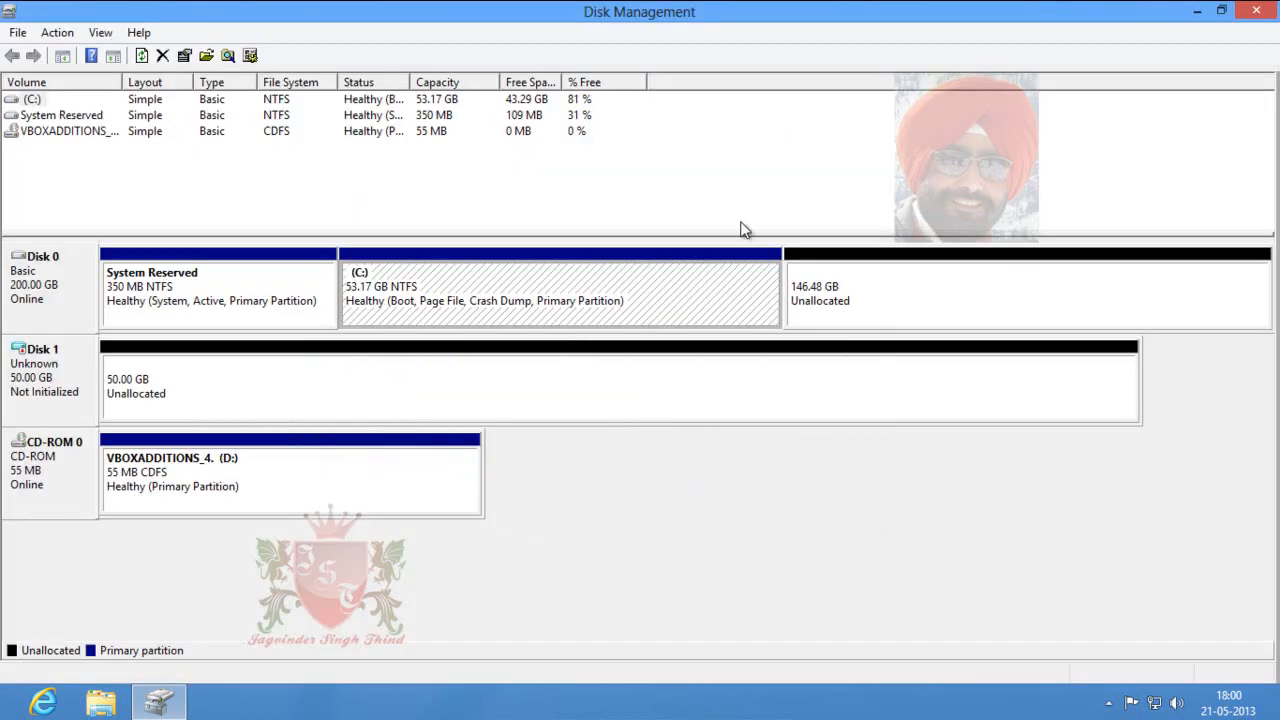
pyautogui.rightClick(78, 374)
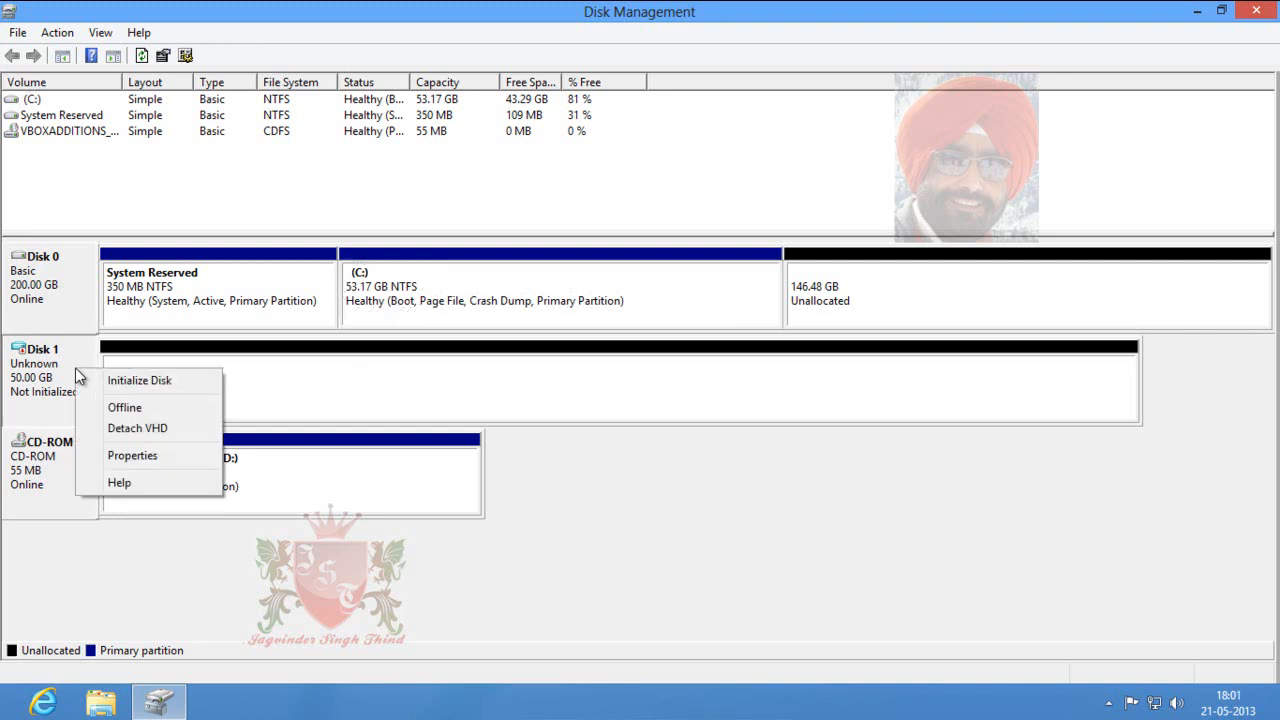
pyautogui.click(183, 380)
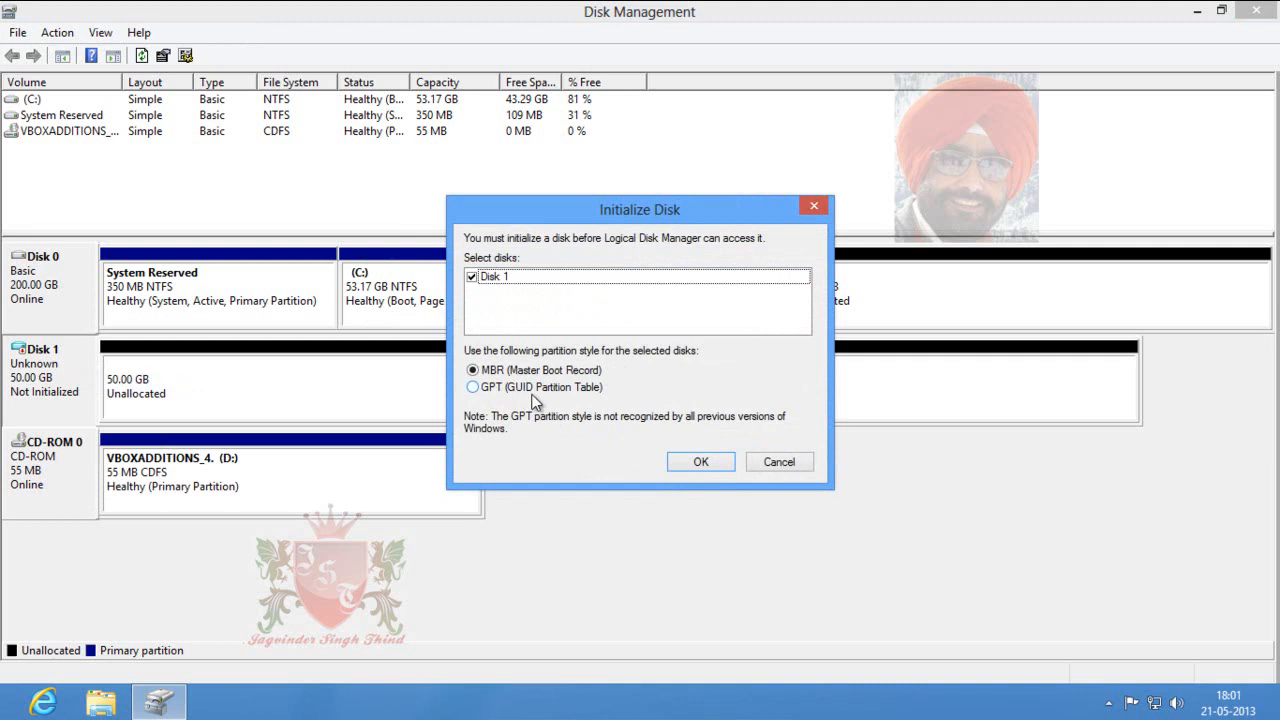
pyautogui.click(714, 463)
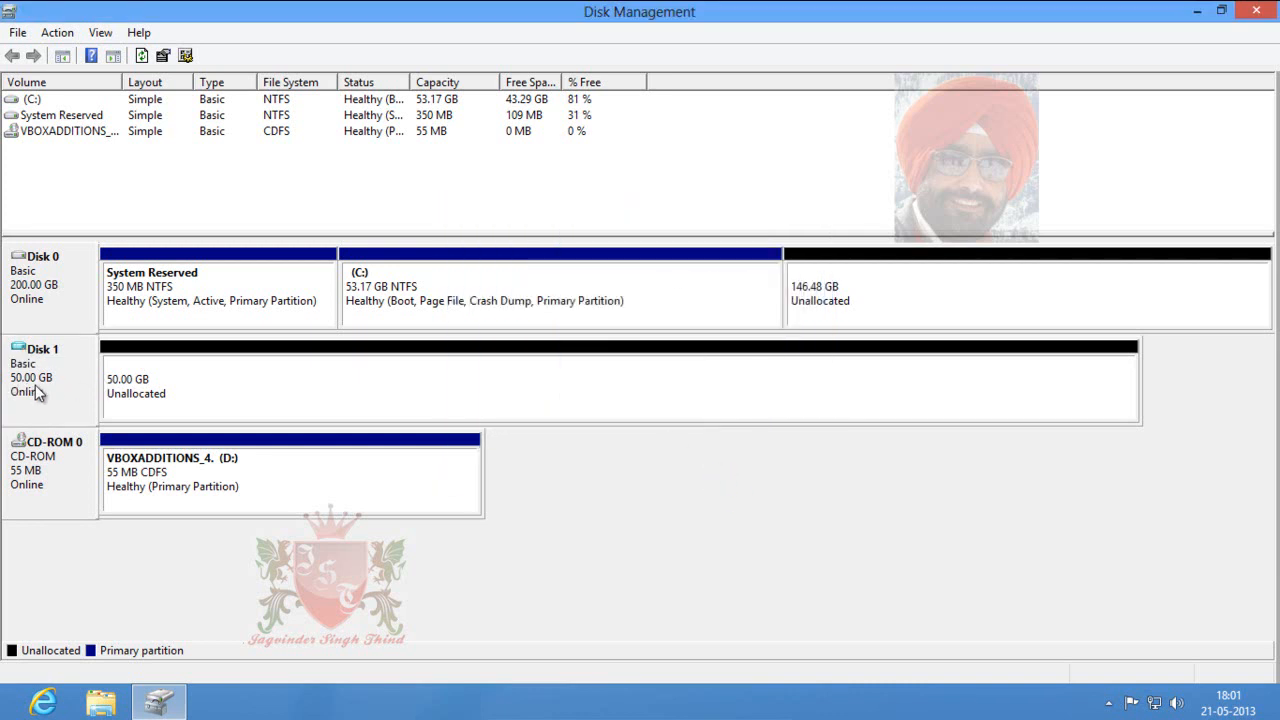
# - Start a new simple volume in Disk 1's unallocated space and set its size to 30000 MB
pyautogui.rightClick(247, 394)
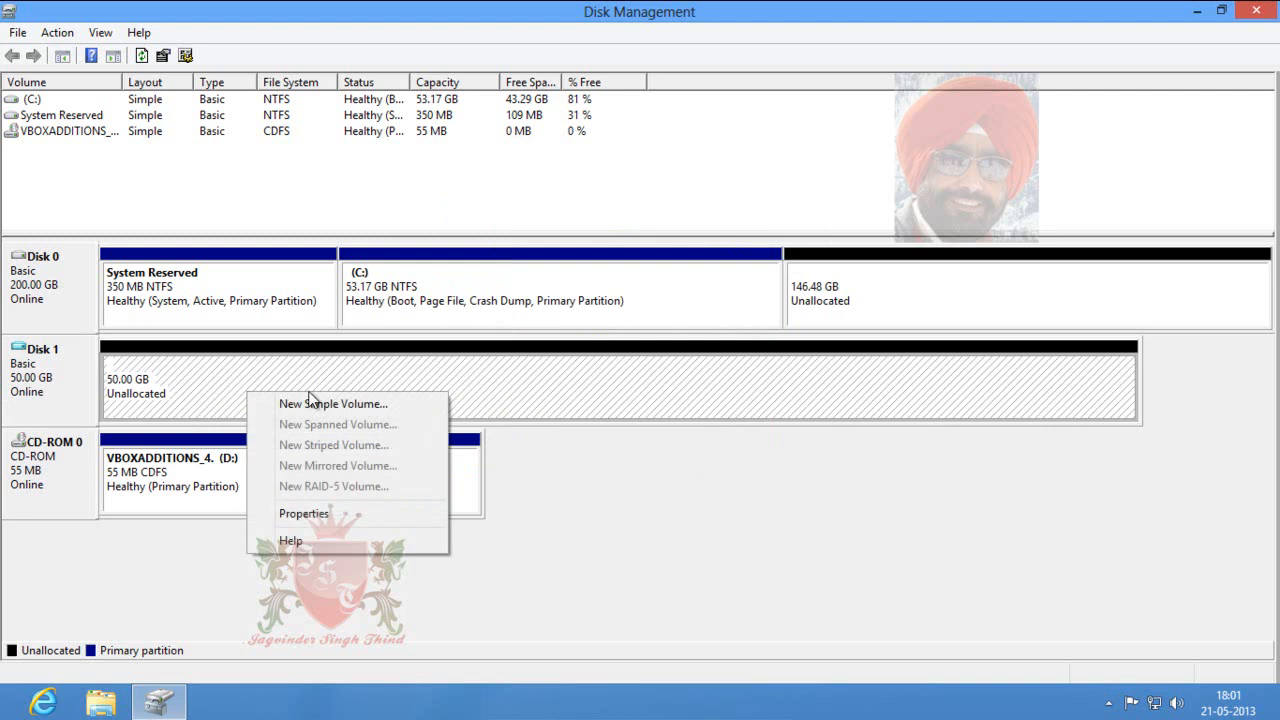
pyautogui.click(400, 404)
pyautogui.click(377, 443)
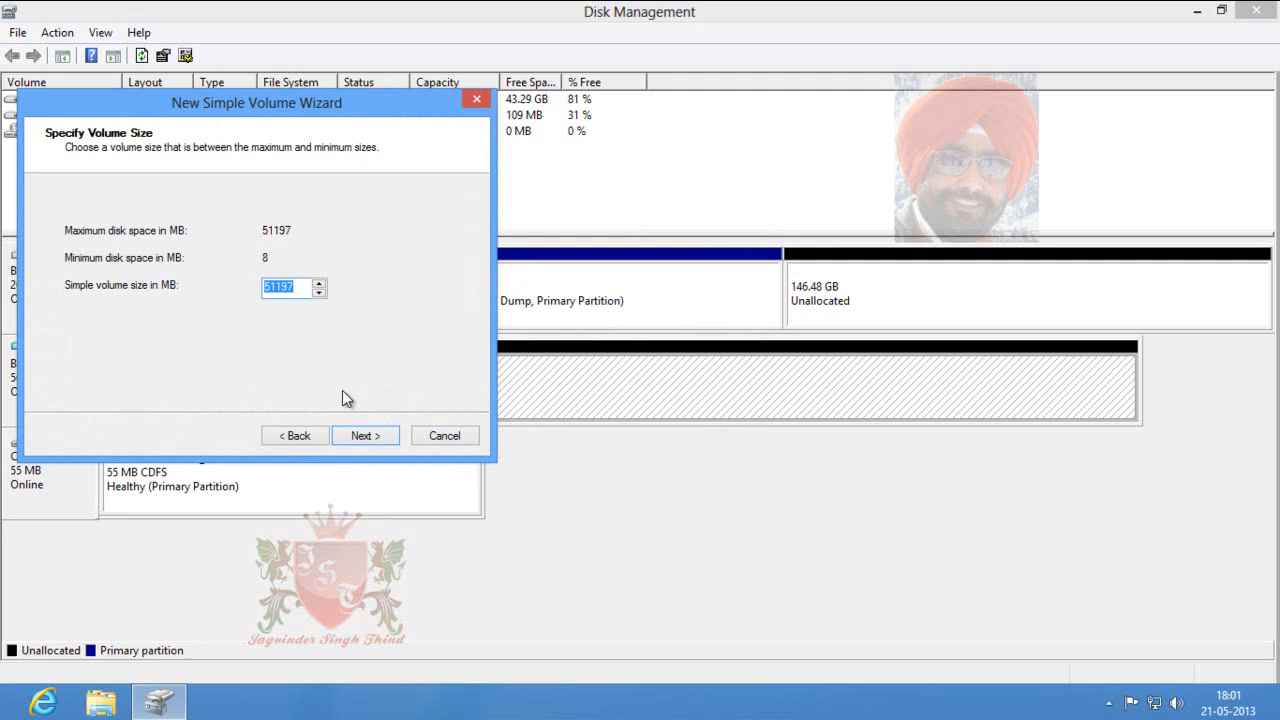
pyautogui.write('30000')
pyautogui.click(362, 441)
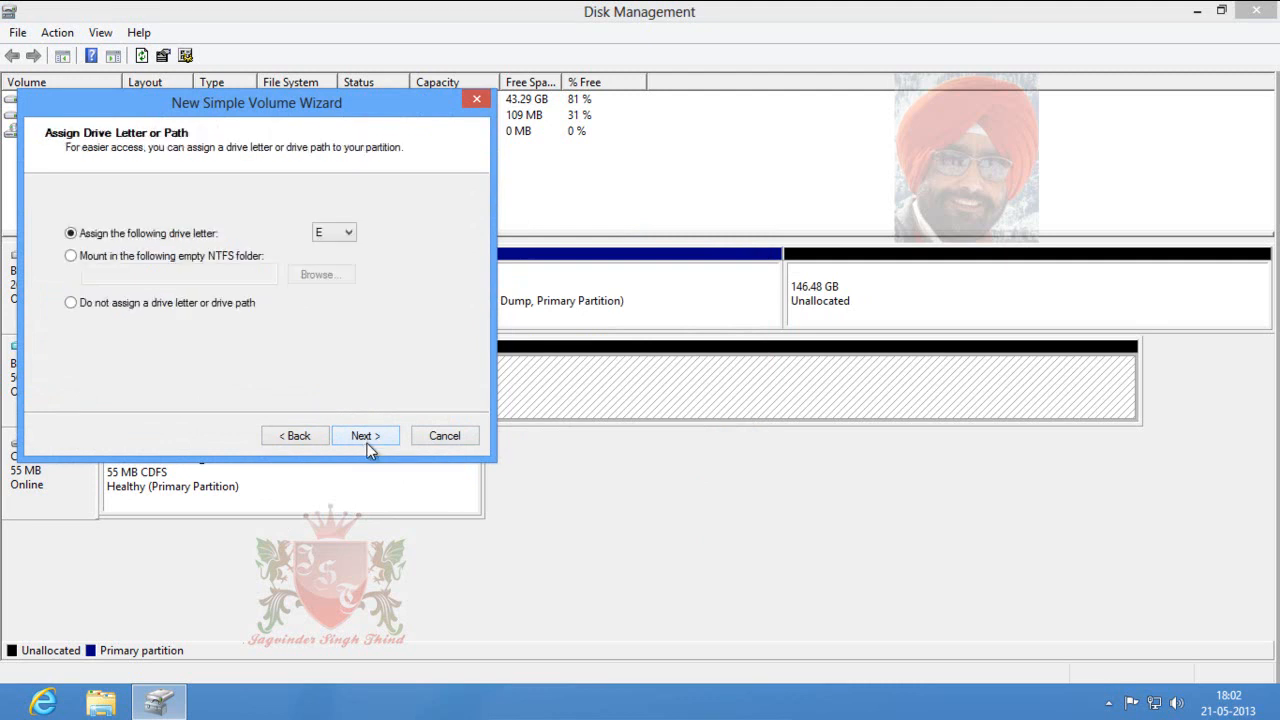
# - Assign drive letter E and finish creating the volume with an NTFS quick format, default allocation unit size and label New Volume
pyautogui.click(350, 241)
pyautogui.click(346, 237)
pyautogui.click(374, 442)
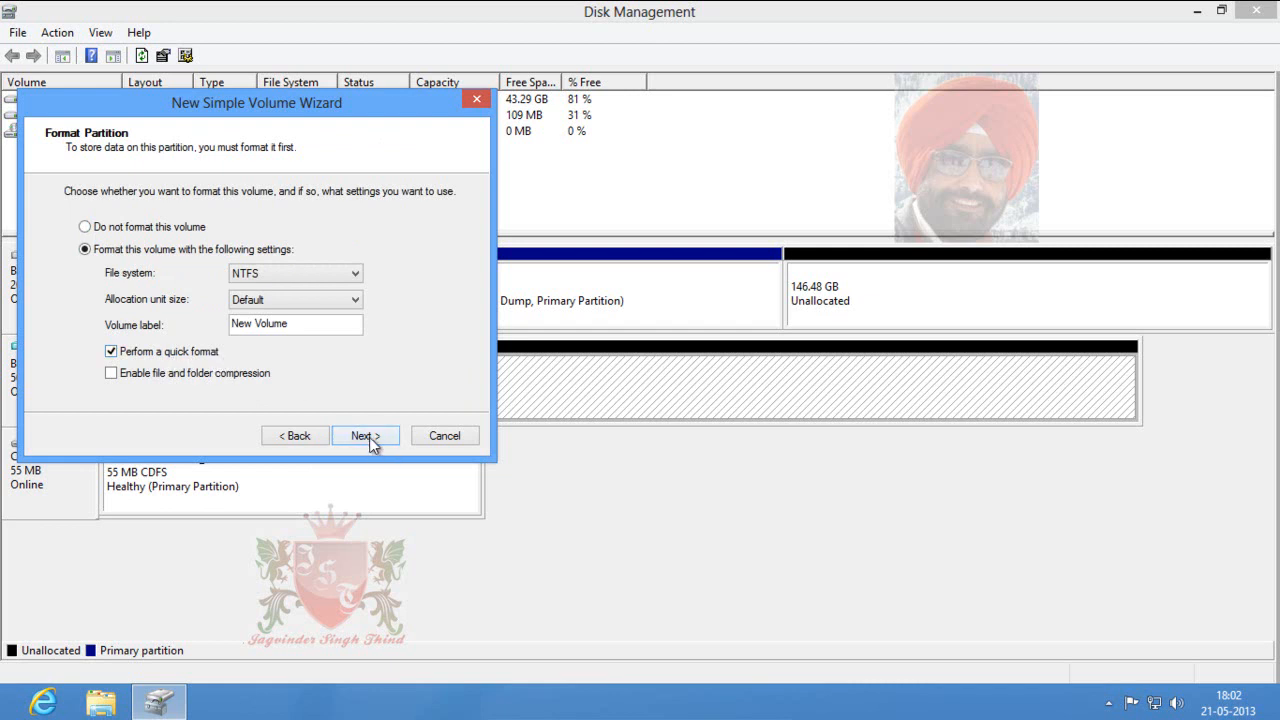
pyautogui.click(356, 274)
pyautogui.click(360, 274)
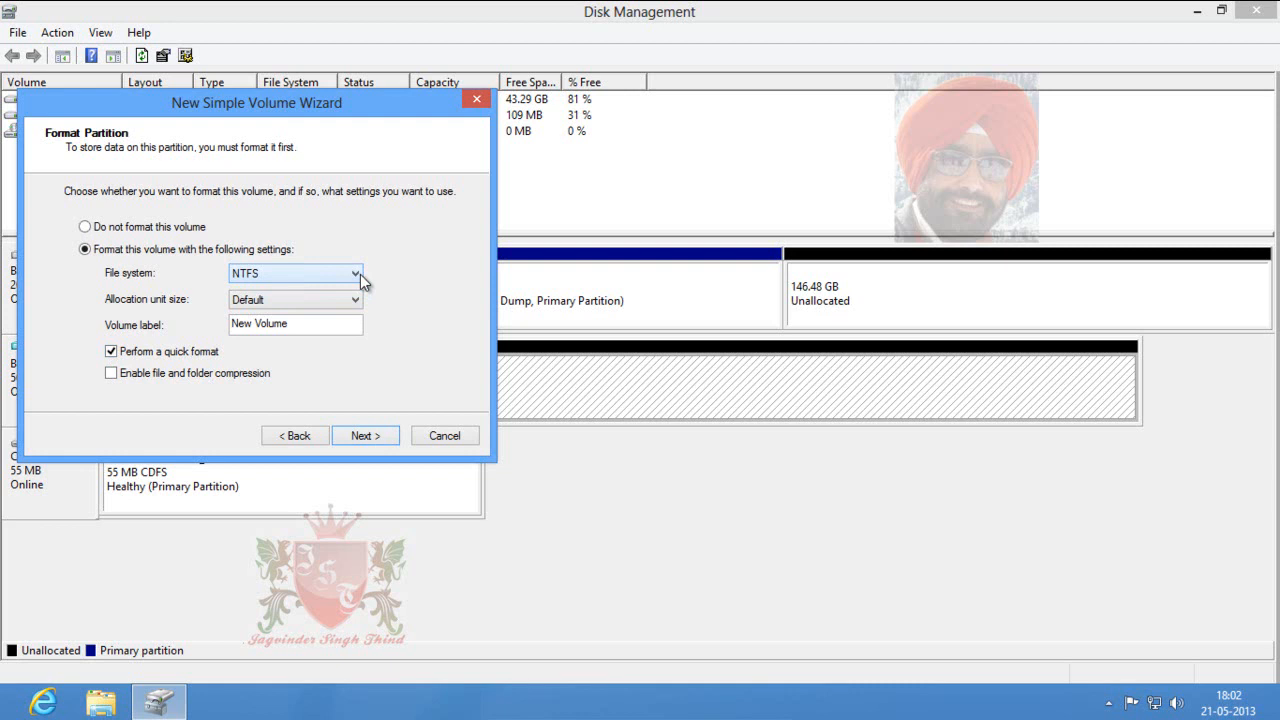
pyautogui.click(368, 436)
pyautogui.click(366, 436)
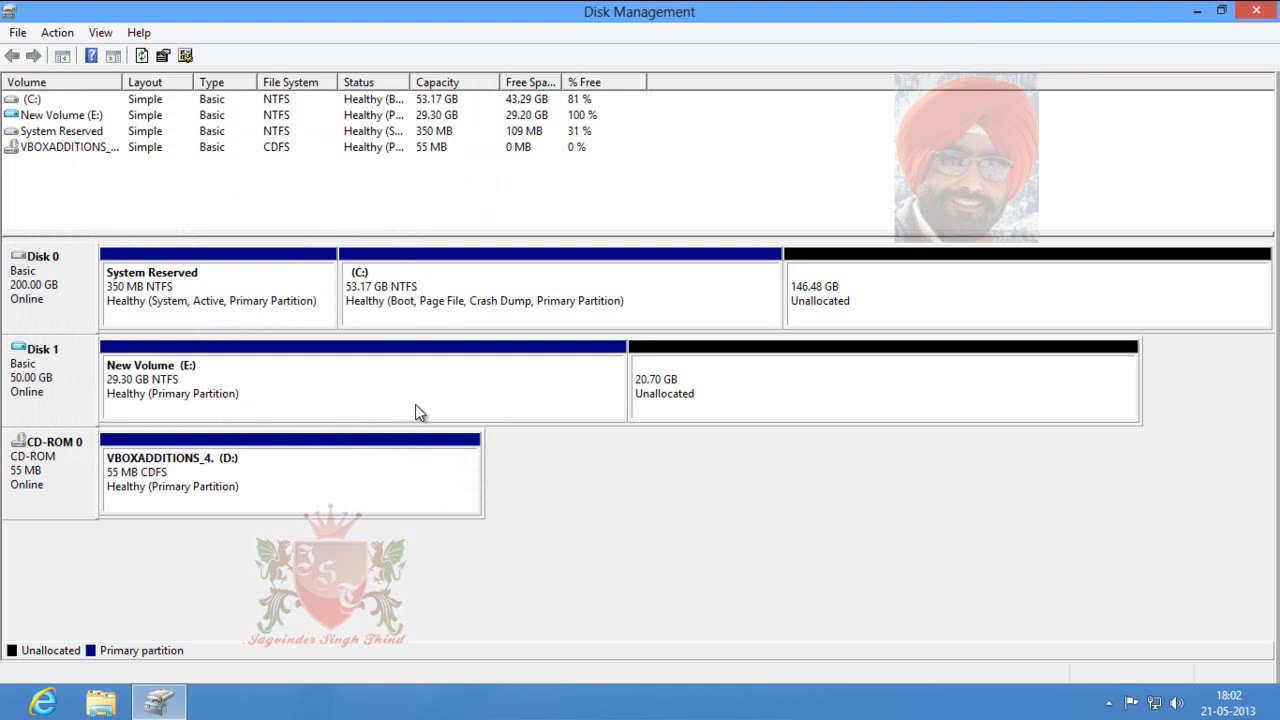
# - Switch to File Explorer and open New Volume (E:) from Computer
pyautogui.click(100, 702)
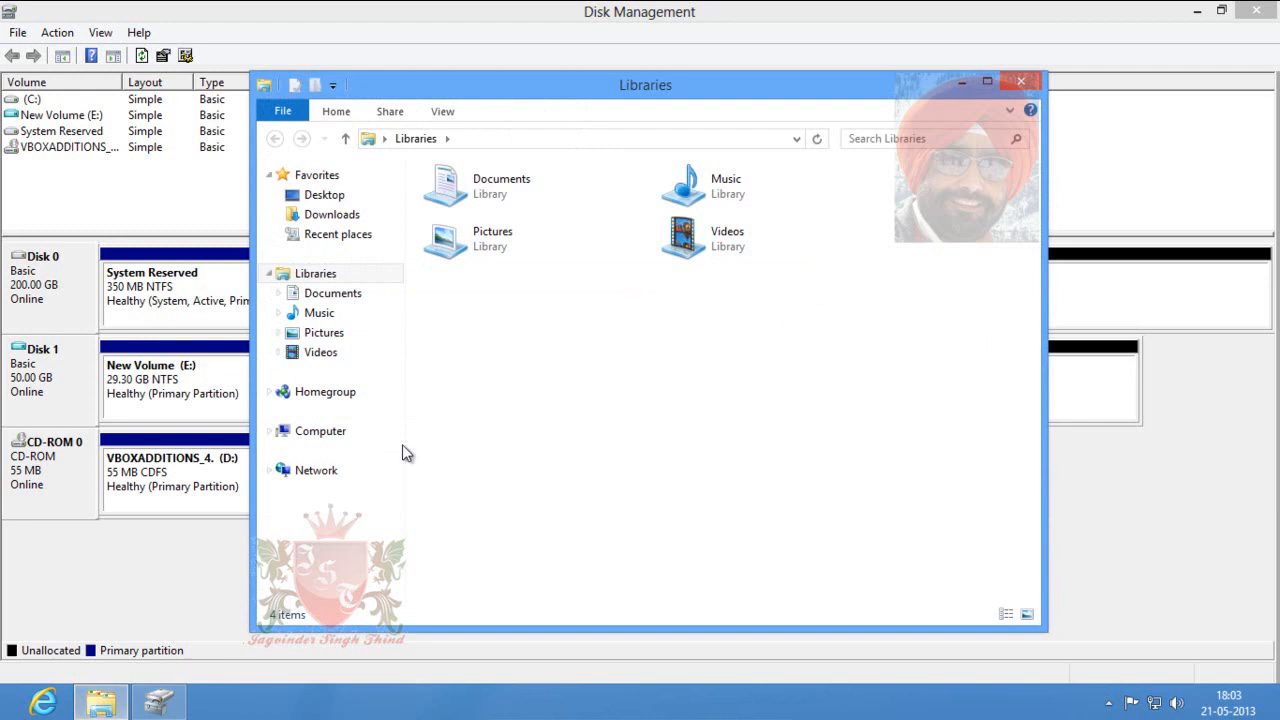
pyautogui.click(334, 432)
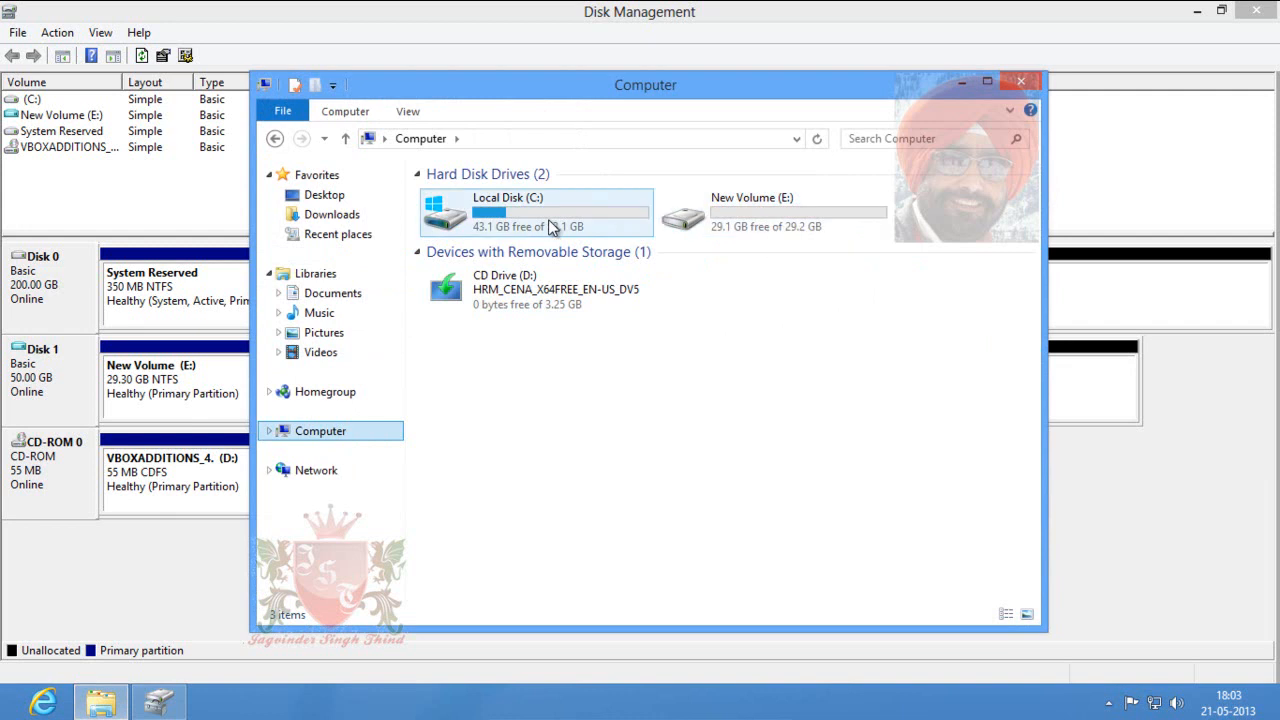
pyautogui.doubleClick(787, 219)
# - Create a folder named jst in New Volume (E:) and open it
pyautogui.rightClick(471, 285)
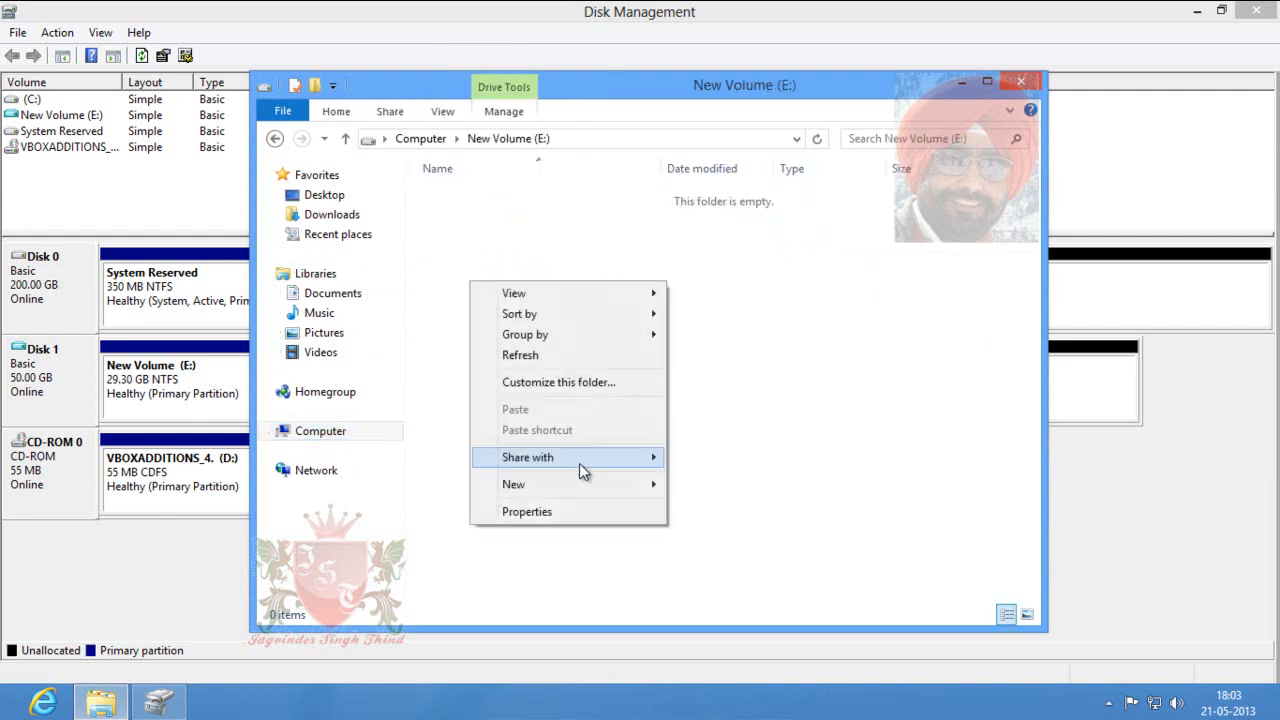
pyautogui.moveTo(590, 487)
pyautogui.click(728, 490)
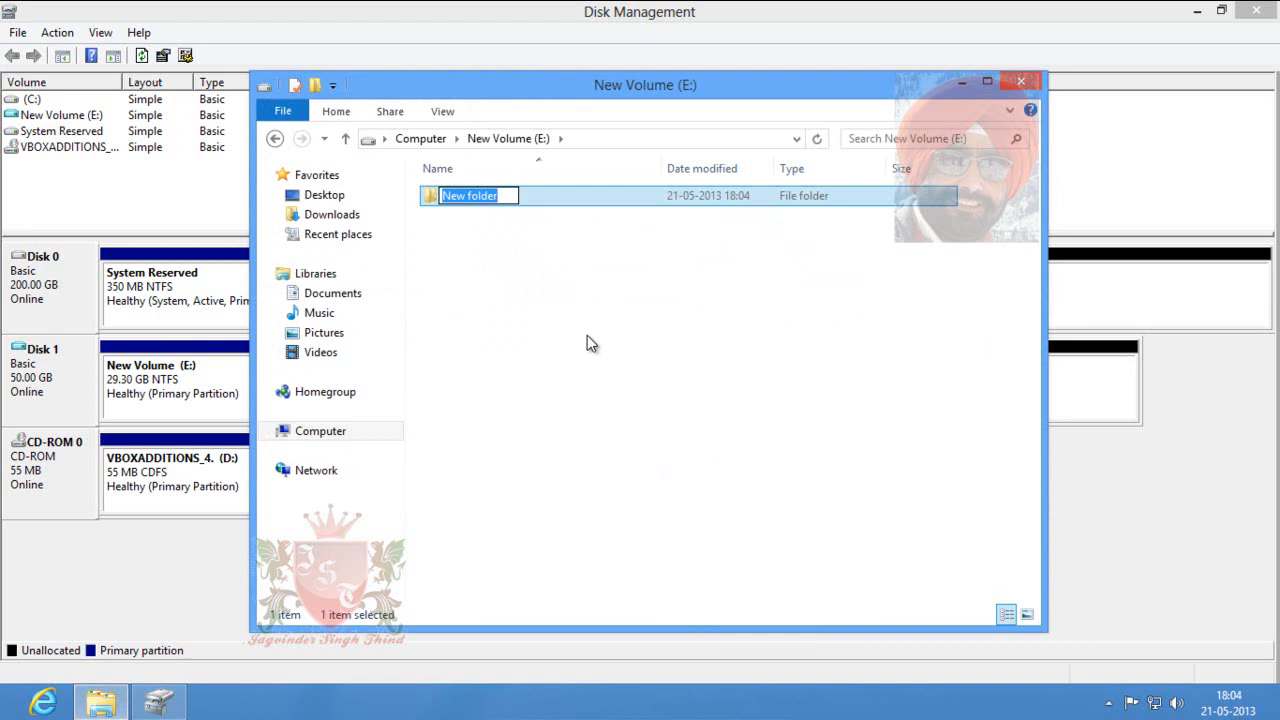
pyautogui.write('jst')
pyautogui.press('Return')
pyautogui.doubleClick(466, 199)
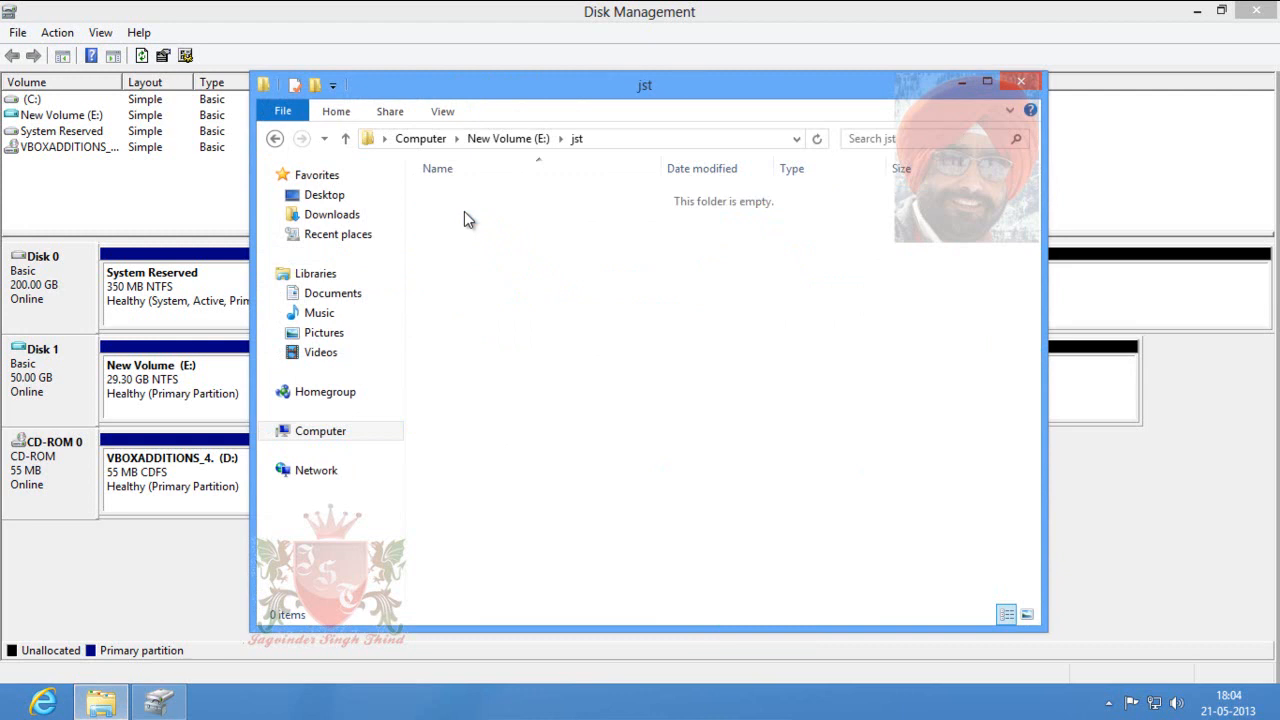
# - Look through the Music and Pictures libraries for files
pyautogui.rightClick(464, 211)
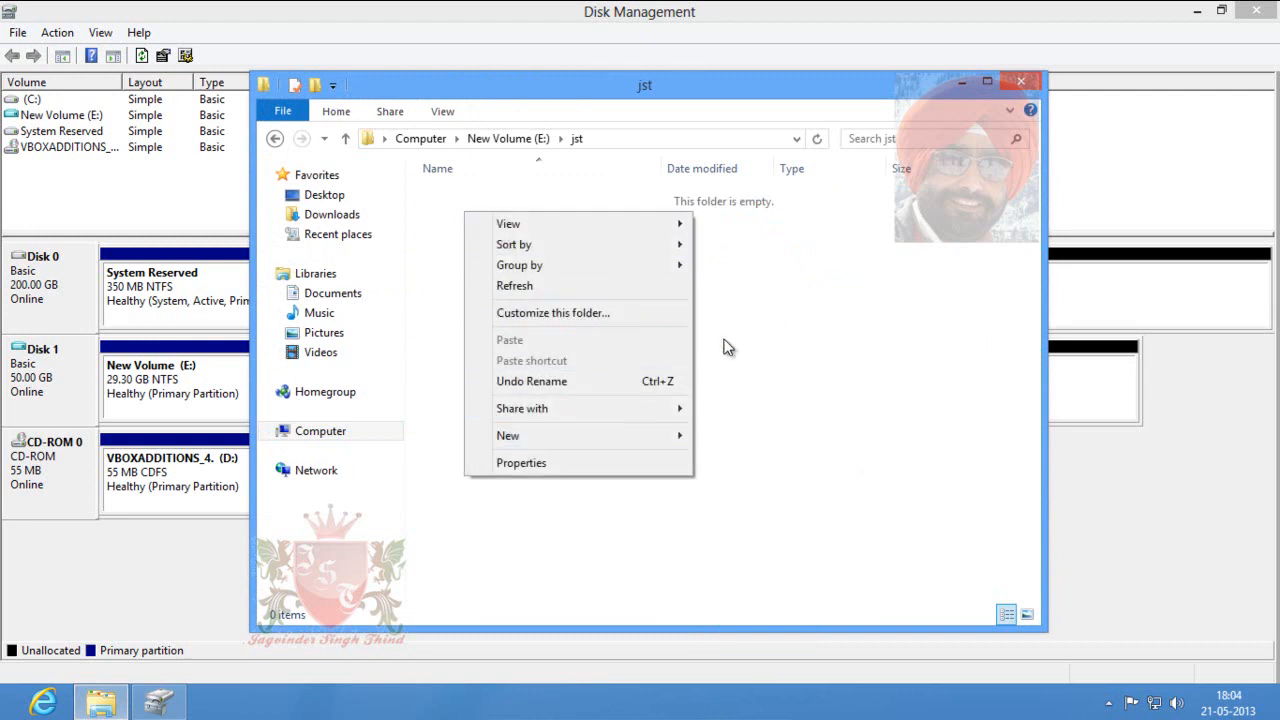
pyautogui.click(320, 313)
pyautogui.click(340, 334)
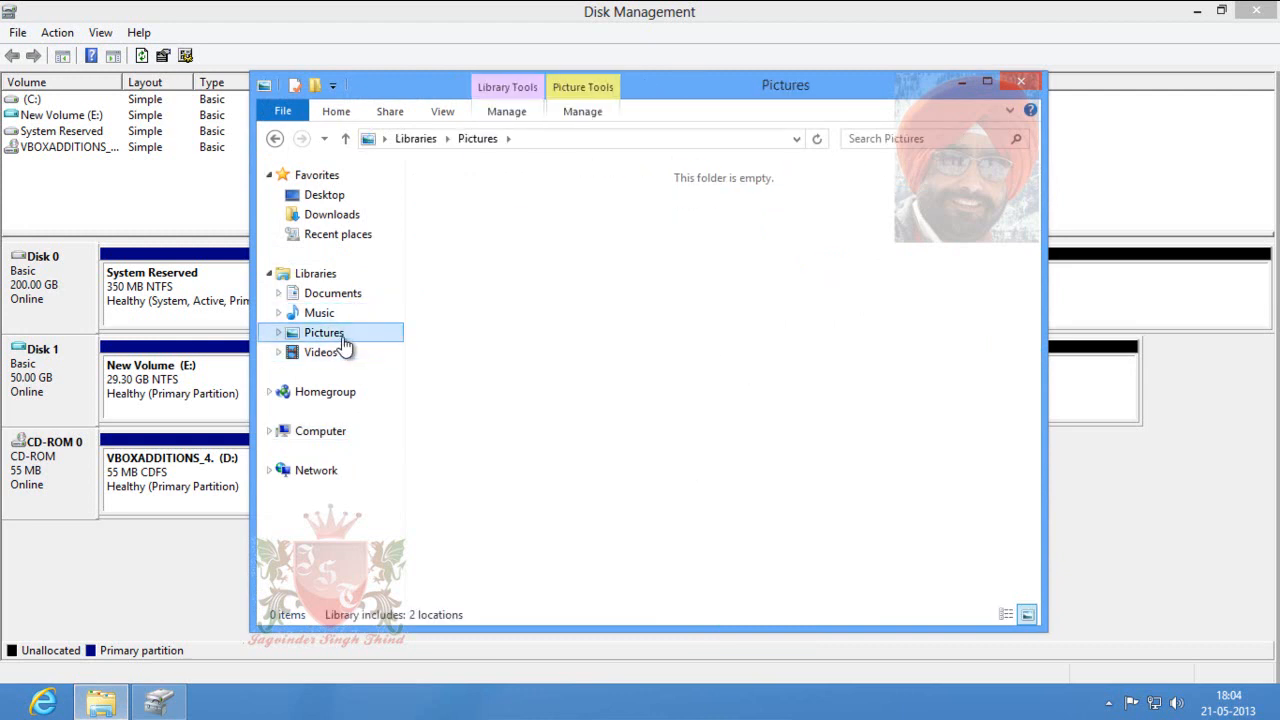